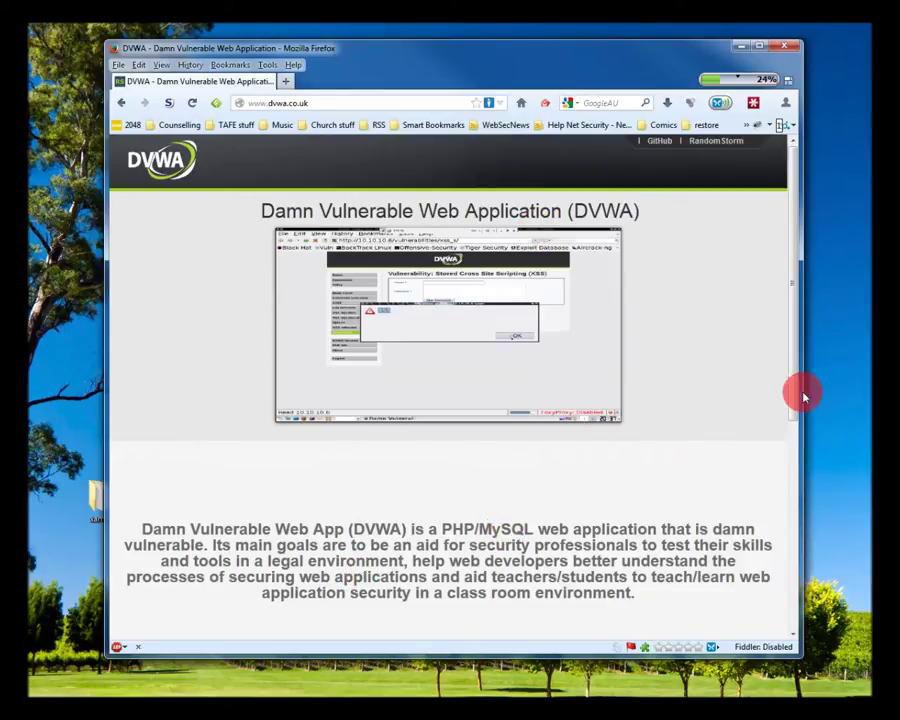
Scroll the dvwa.co.uk homepage down to the DOWNLOAD, SOURCE CONTROL, BUG REPORTING and WIKI buttons
left_click_drag(796, 325, 814, 497)
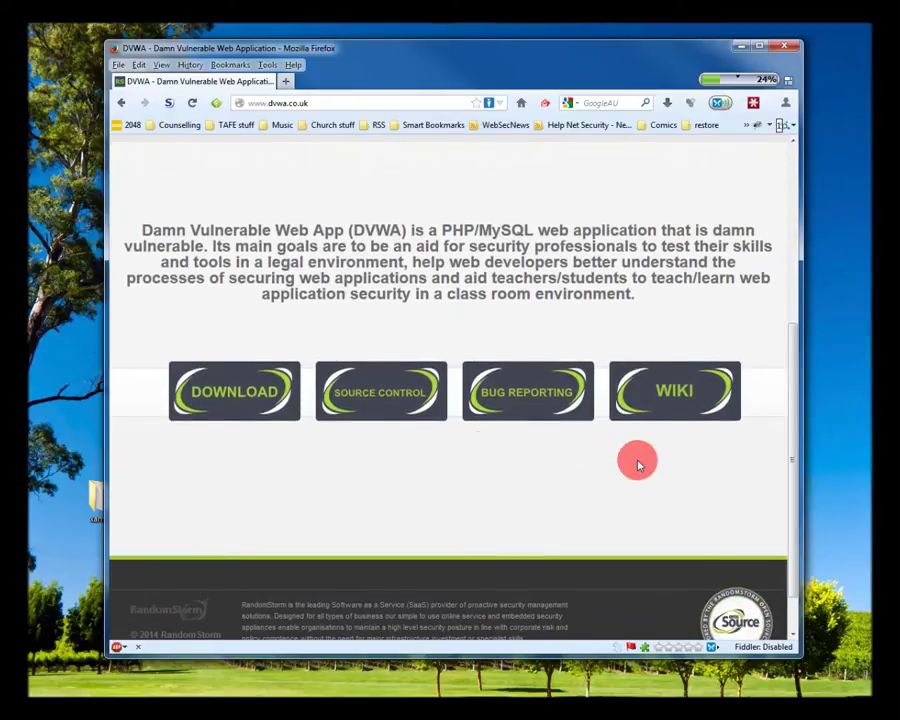
Save the DVWA v1.0.8.zip archive from the DOWNLOAD link and open it from the Downloads panel
right_click(250, 392)
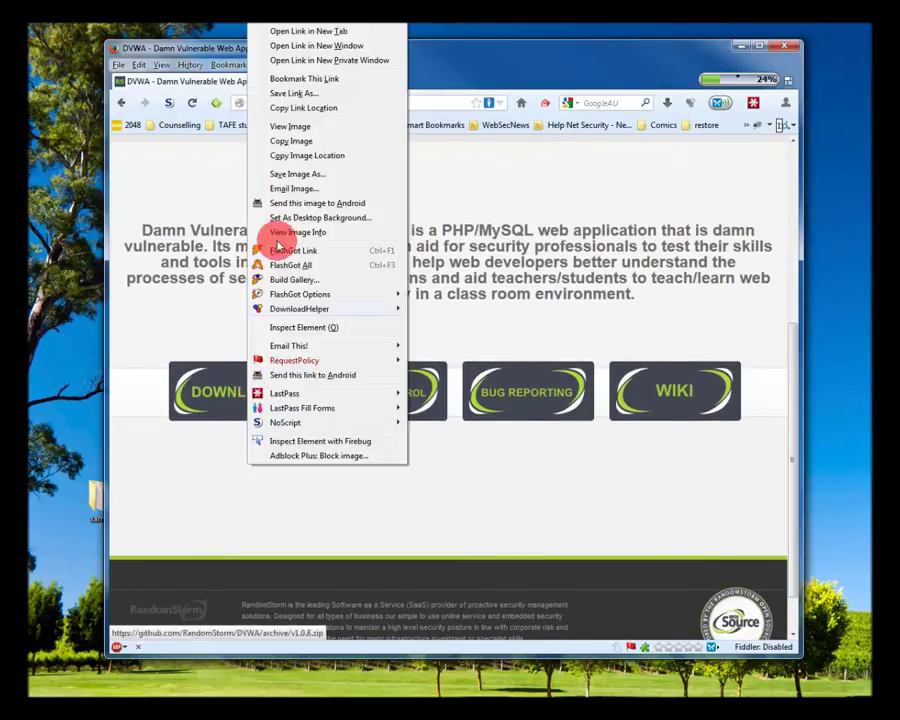
left_click(286, 94)
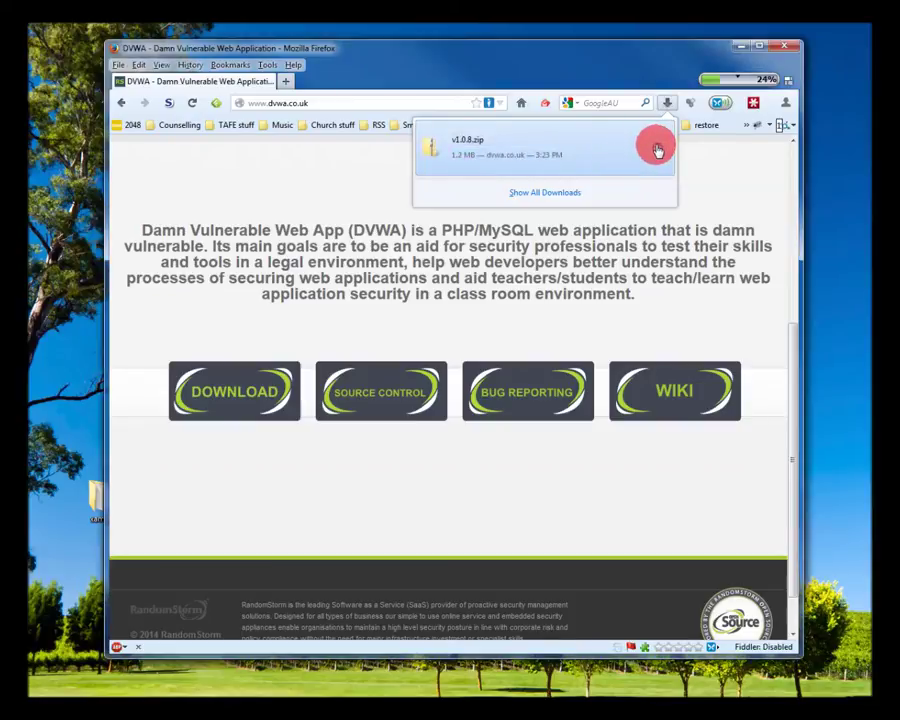
left_click(656, 148)
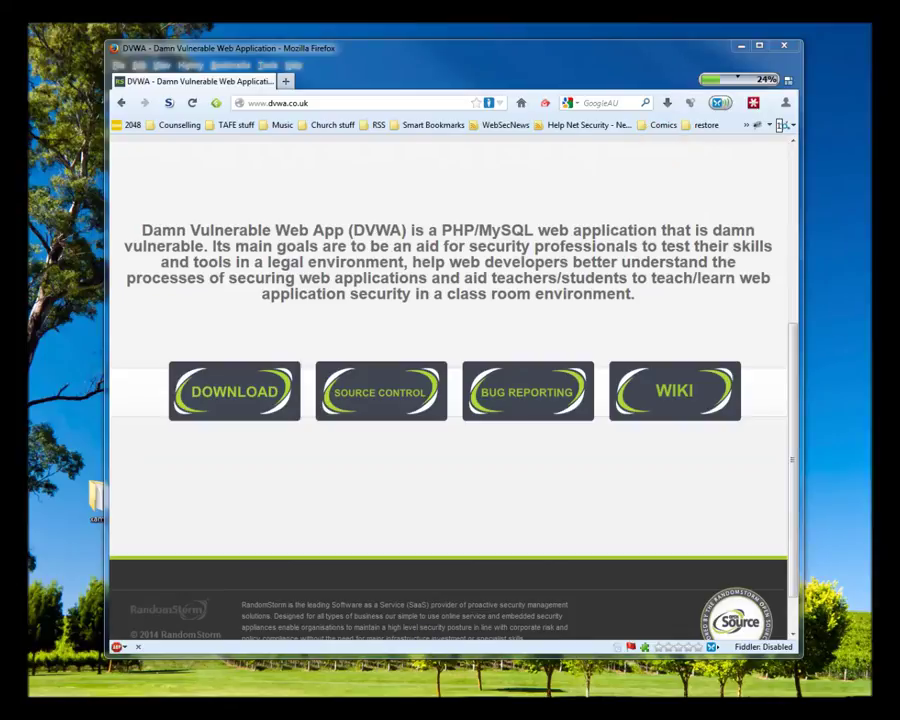
left_click_drag(28, 122, 488, 74)
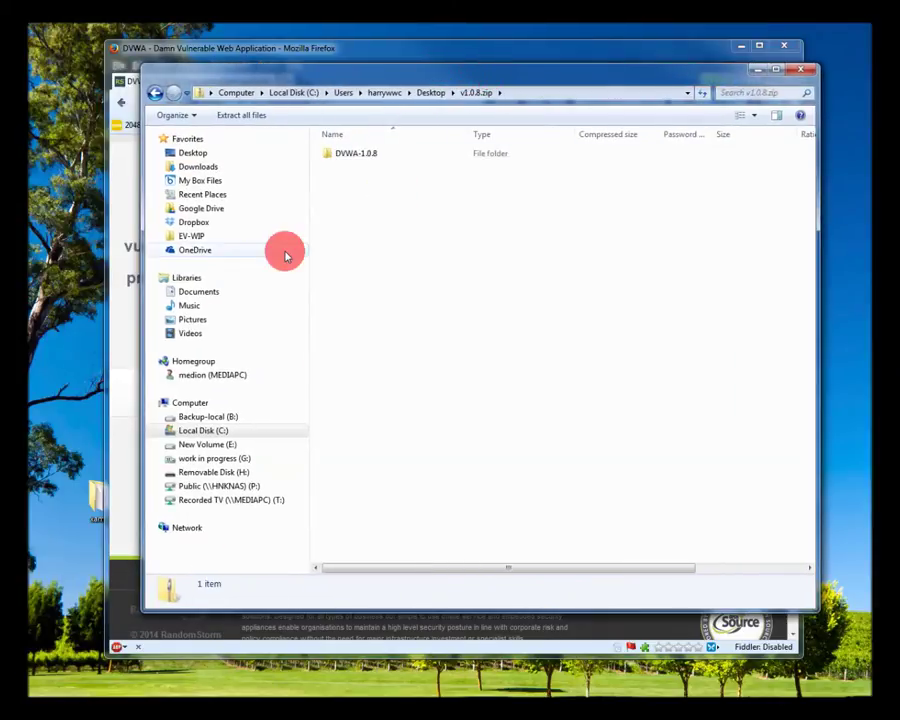
Open the DVWA-1.0.8 folder in the zip and open xampp\htdocs in a second window beside it
double_click(349, 158)
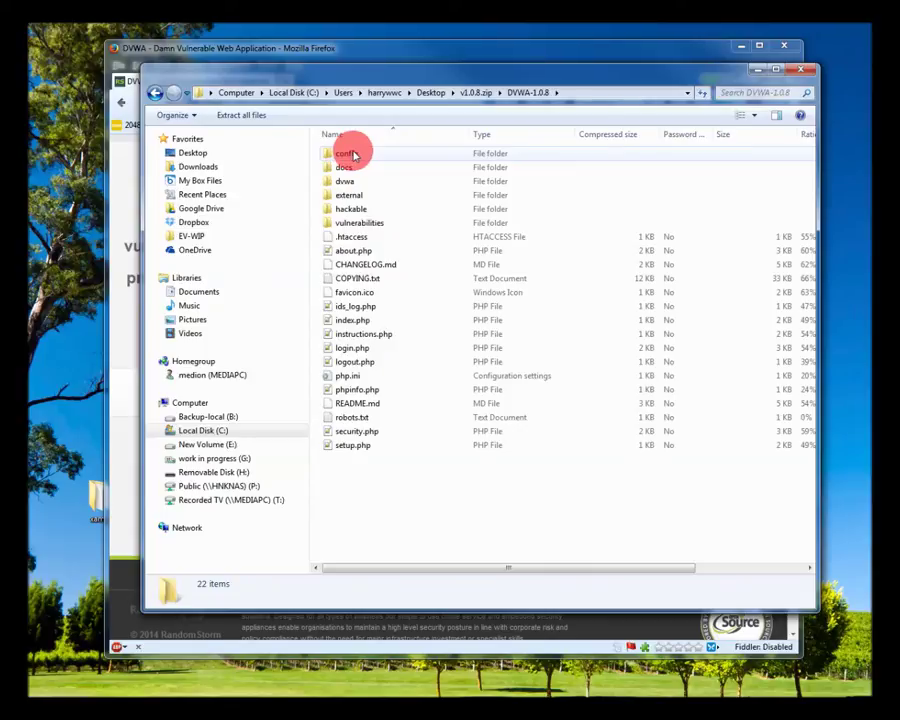
left_click(91, 494)
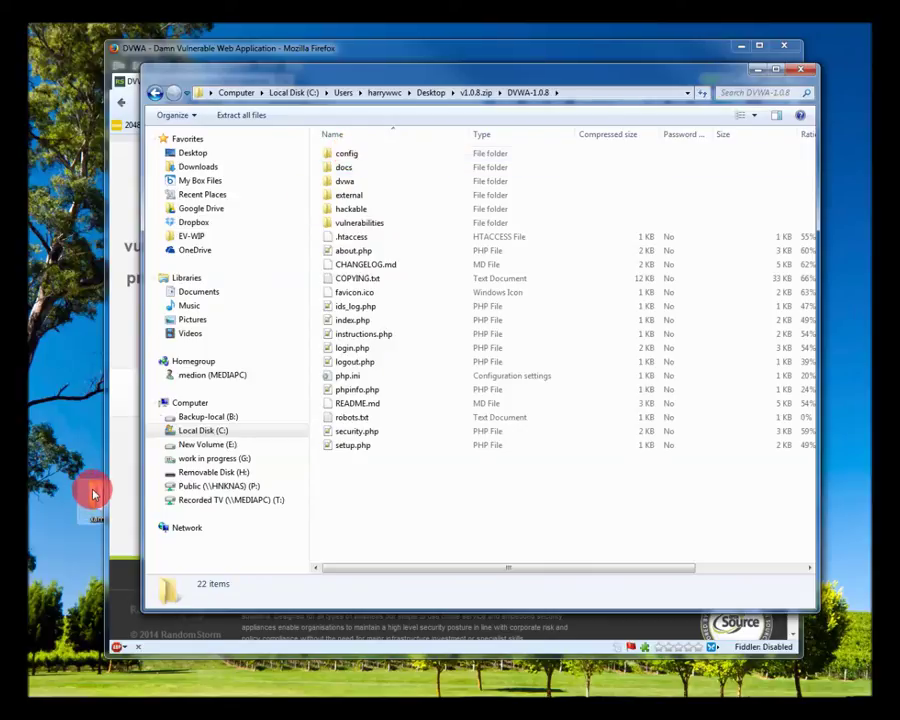
left_click(472, 92)
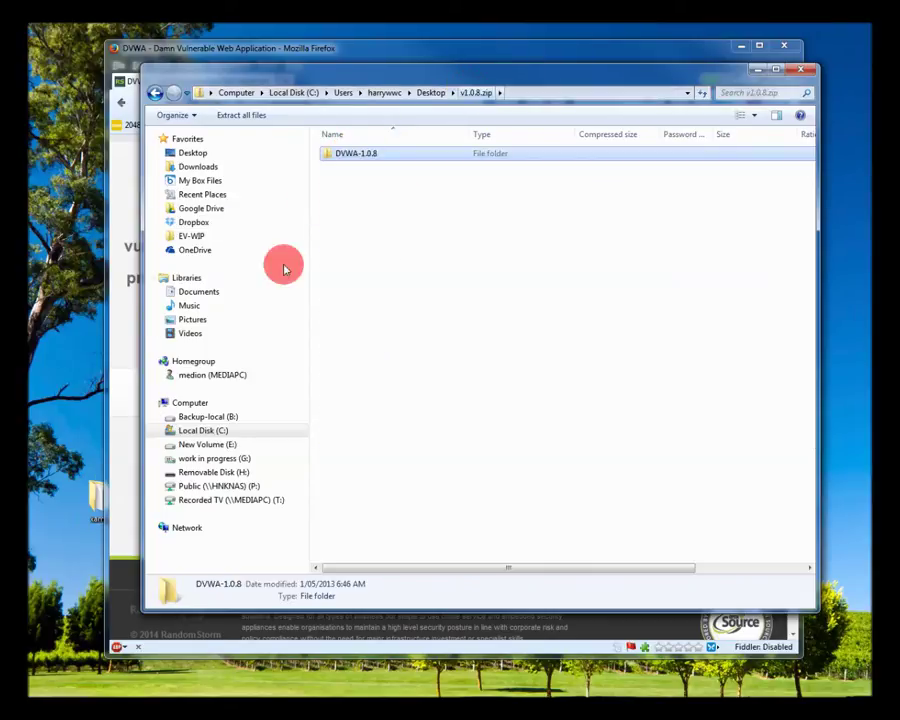
double_click(94, 497)
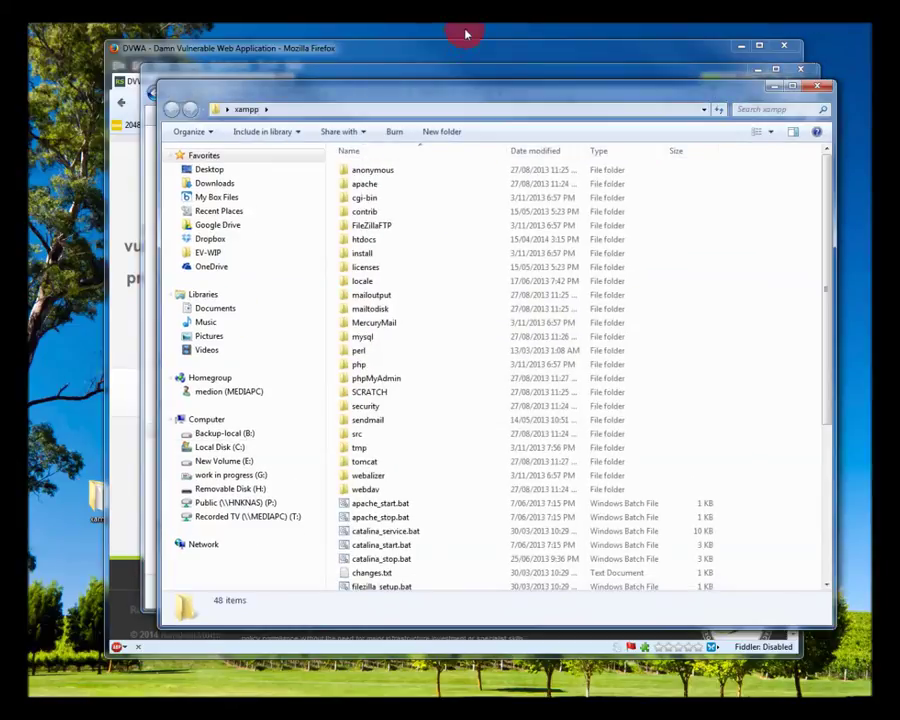
left_click_drag(458, 82, 462, 272)
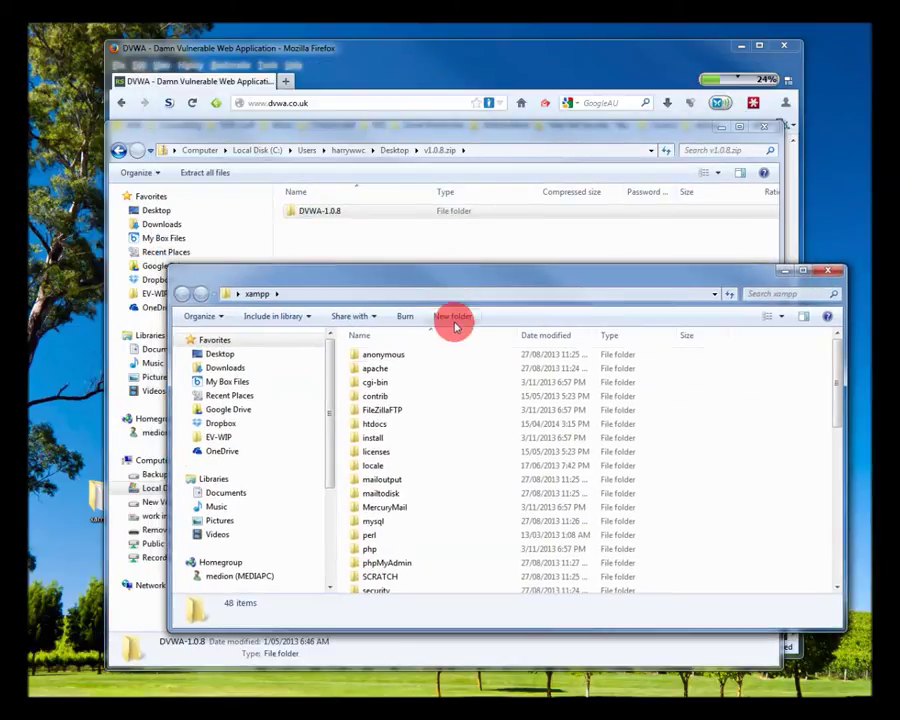
double_click(375, 424)
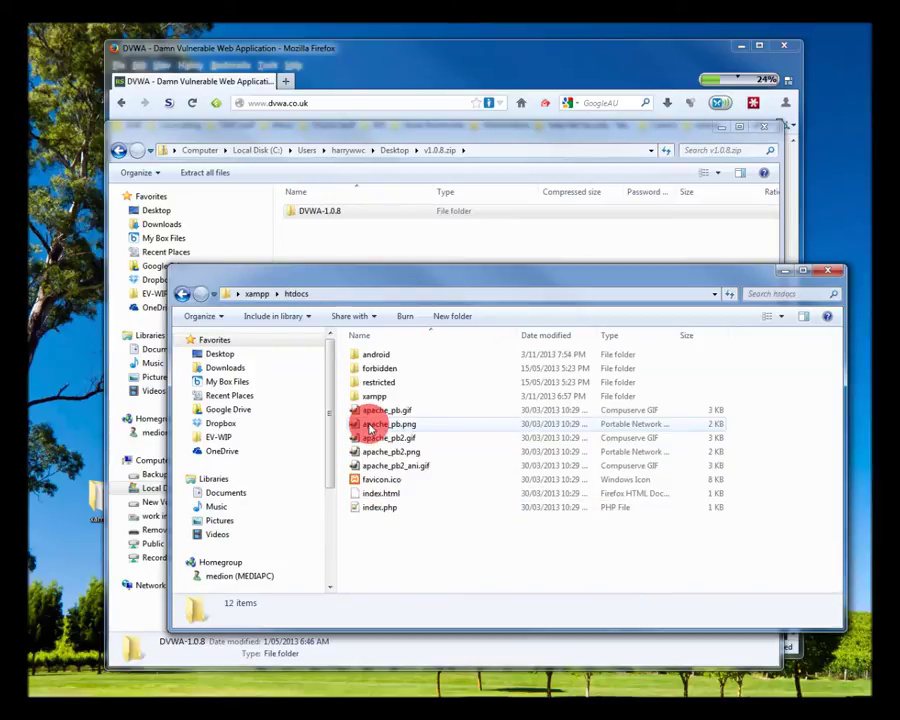
Copy the DVWA-1.0.8 folder from the zip and paste it into htdocs
left_click(309, 213)
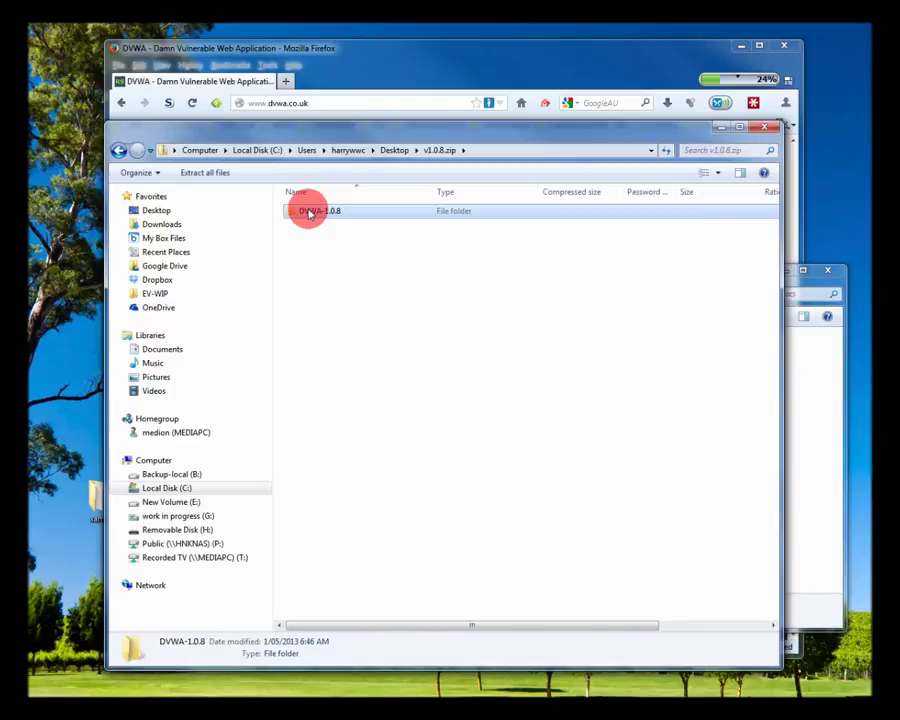
right_click(309, 213)
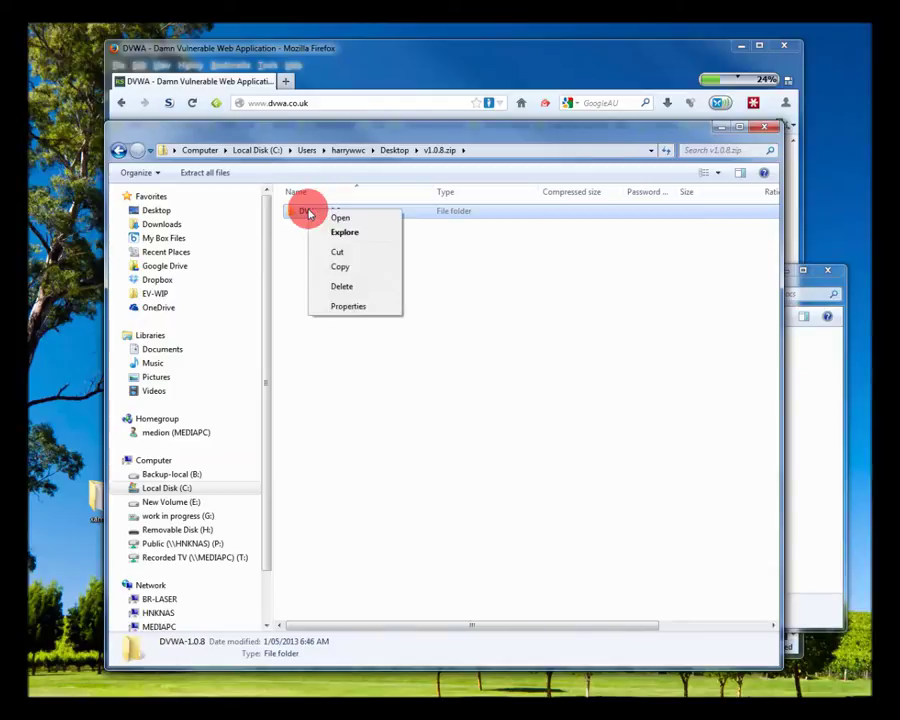
left_click(341, 268)
left_click(820, 508)
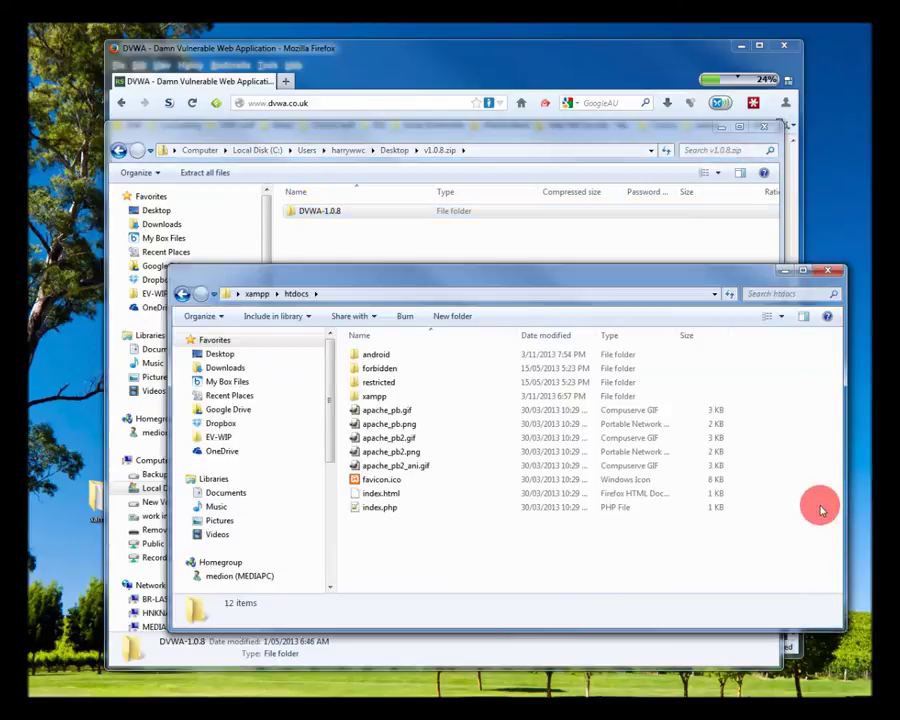
right_click(437, 552)
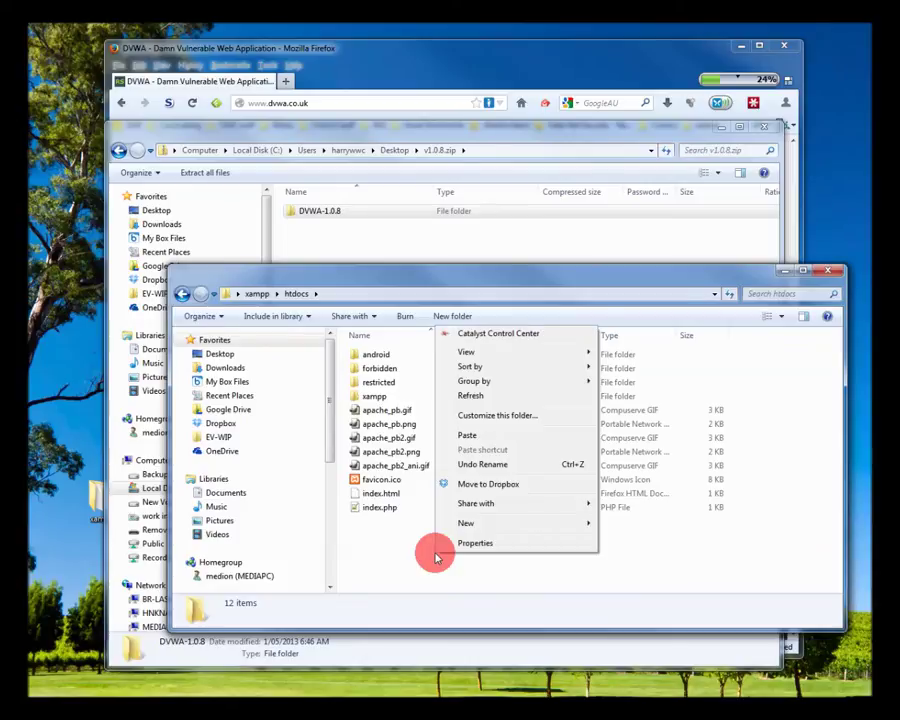
left_click(489, 441)
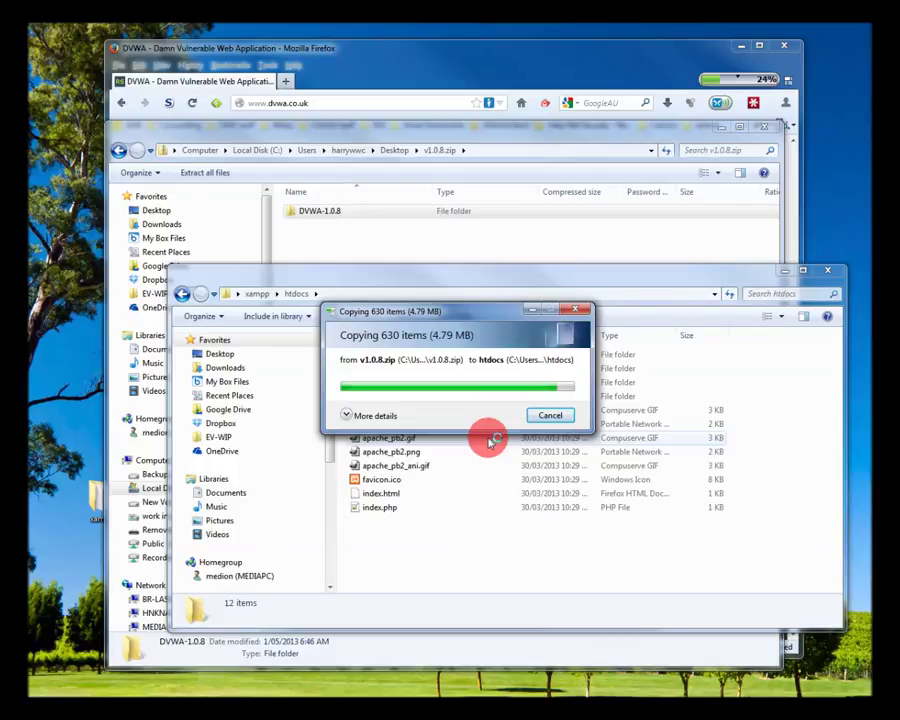
Rename the pasted folder to DVWA and open it
left_click(432, 521)
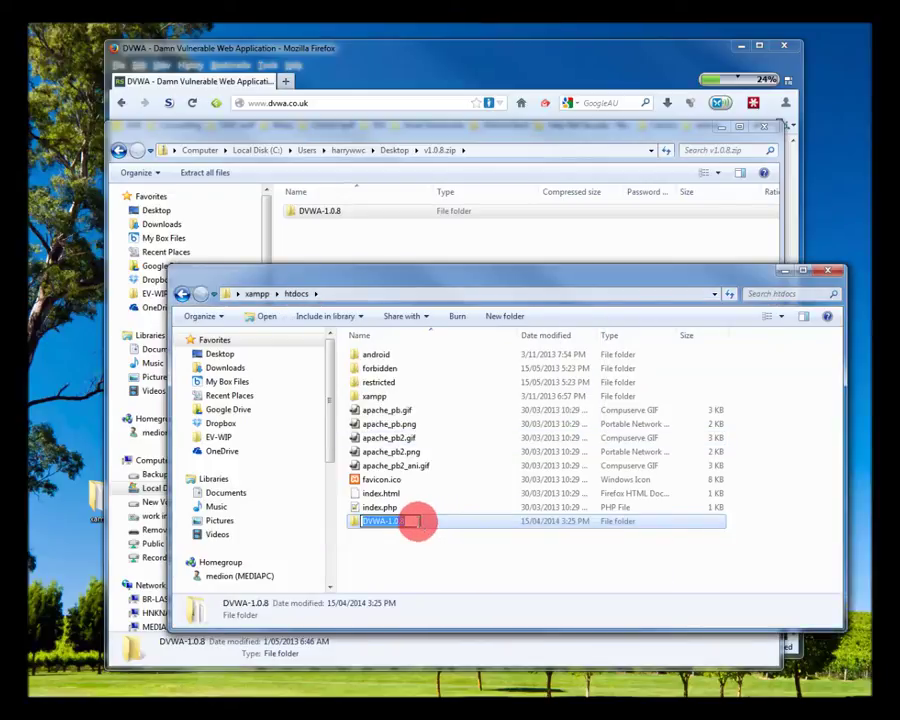
left_click(414, 521)
key("BackSpace")
key("BackSpace")
key("BackSpace")
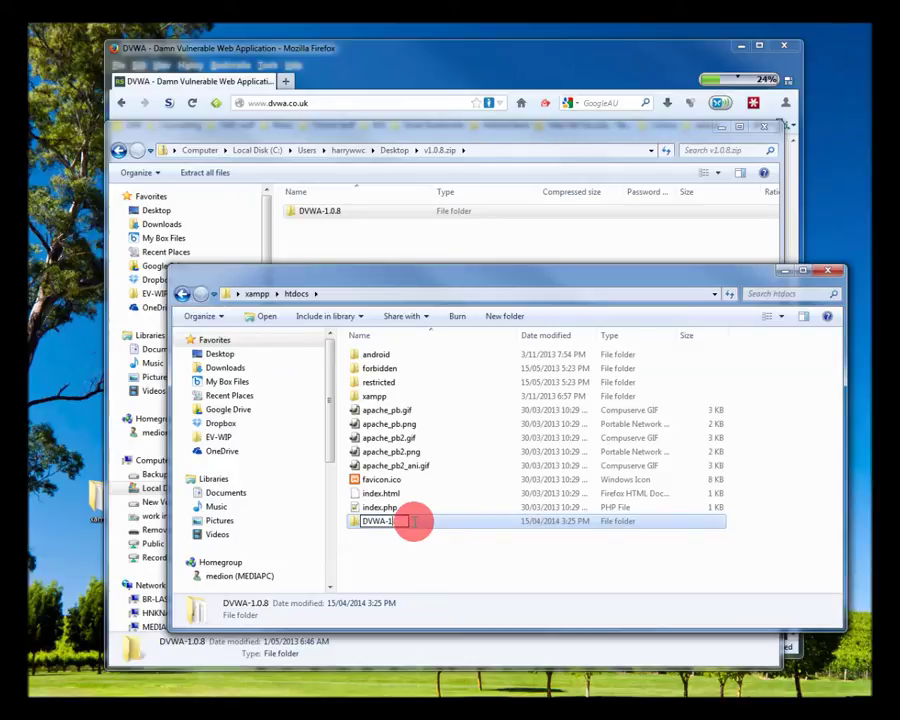
key("Return")
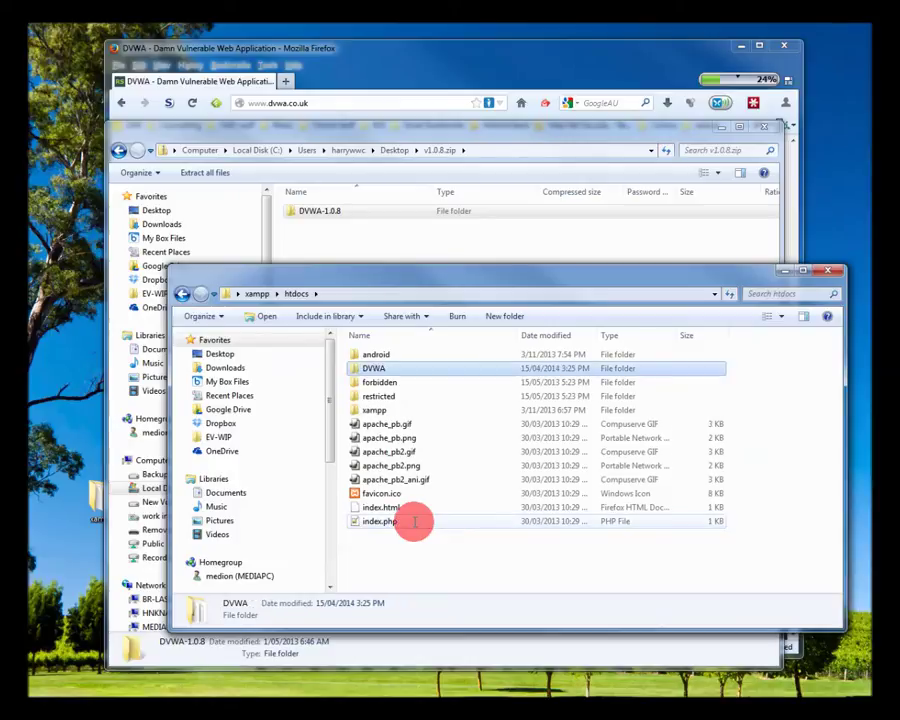
double_click(420, 369)
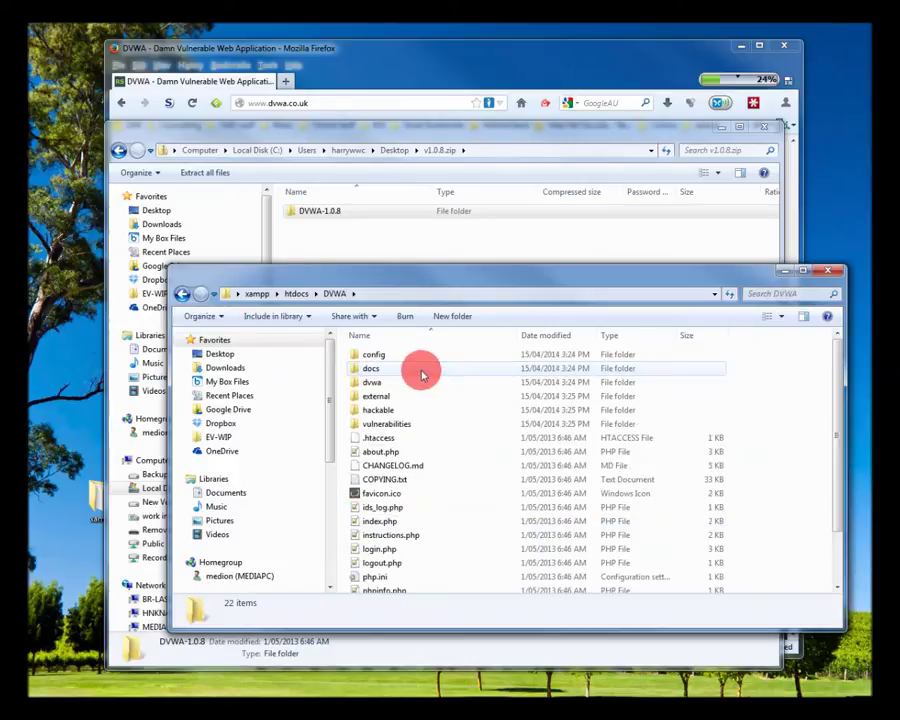
In DVWA's config folder, duplicate config.inc.php as a backup copy
scroll(456, 383, "down", 2)
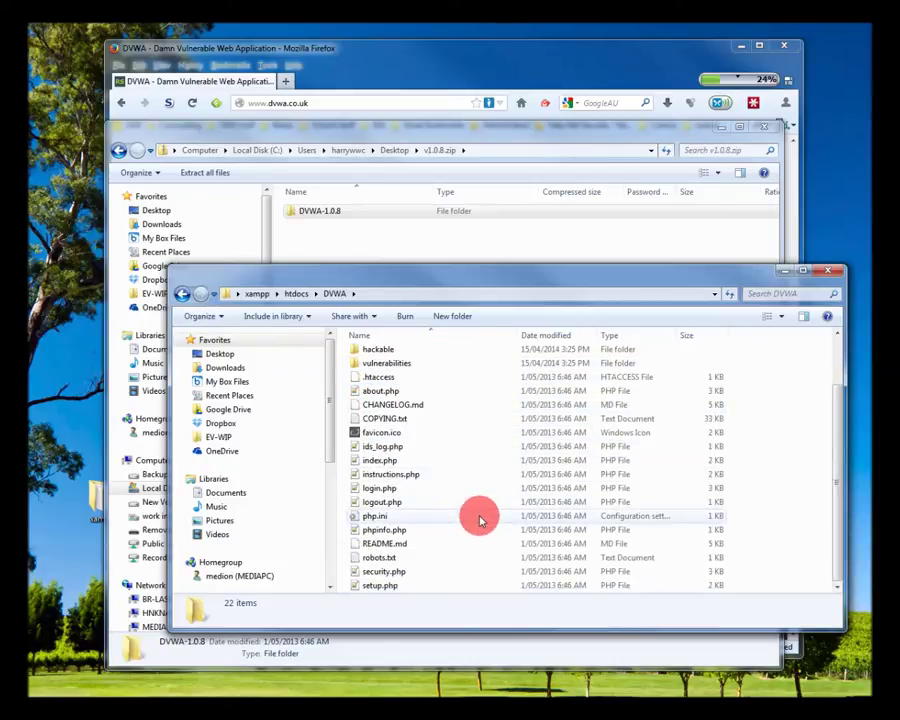
scroll(480, 525, "up", 1)
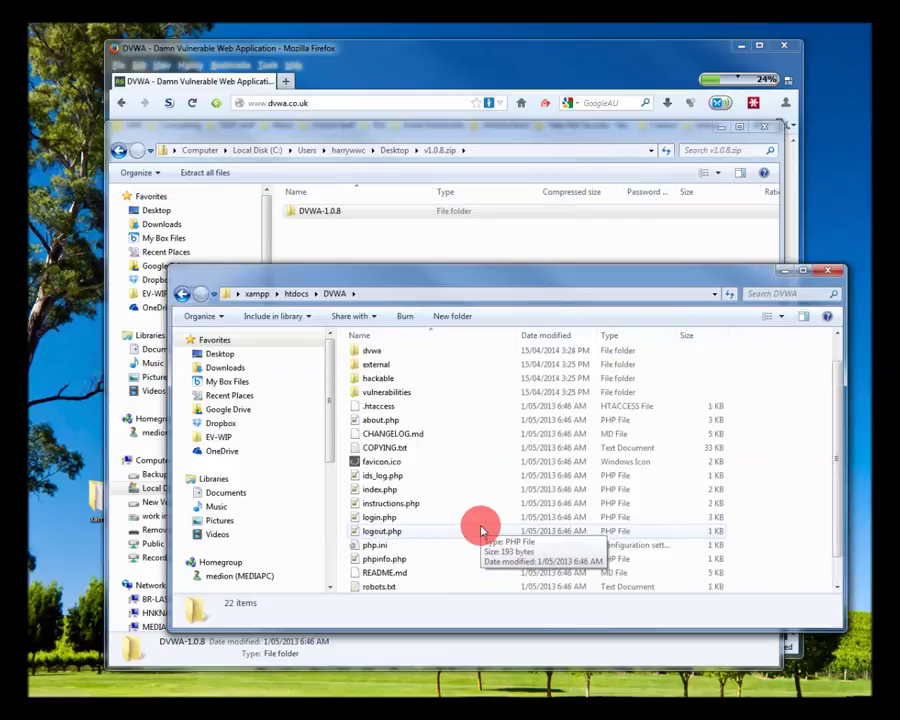
scroll(480, 530, "up", 1)
double_click(376, 357)
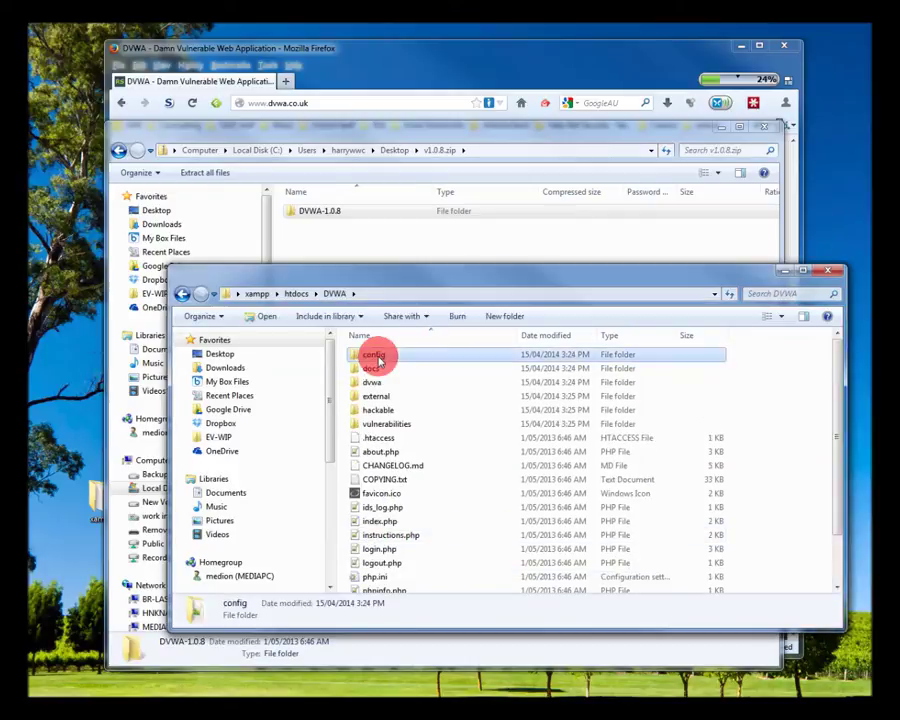
left_click(380, 358)
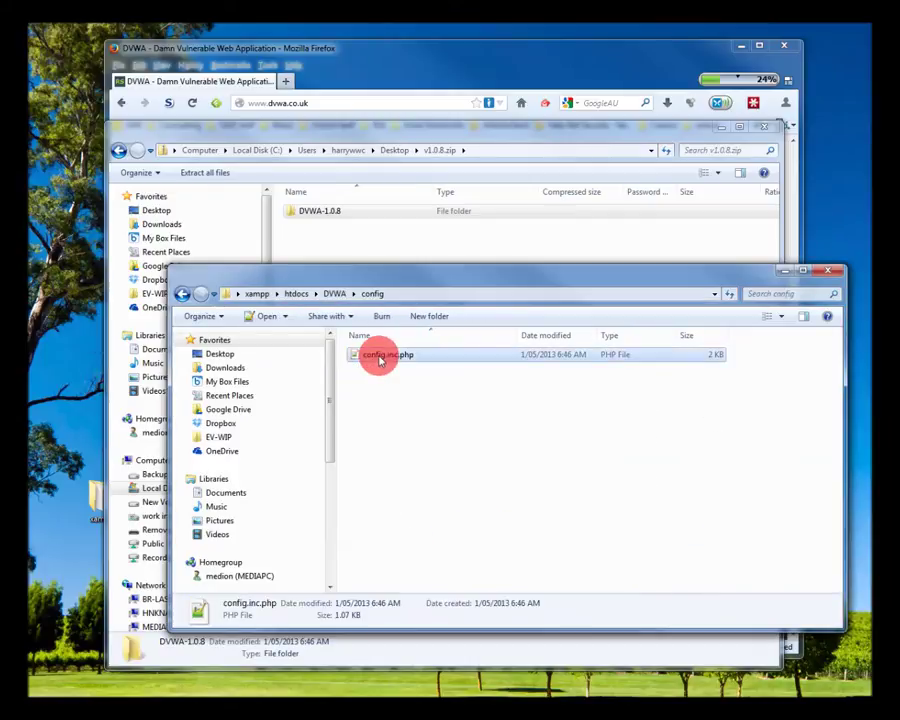
key("ctrl+c")
key("ctrl+v")
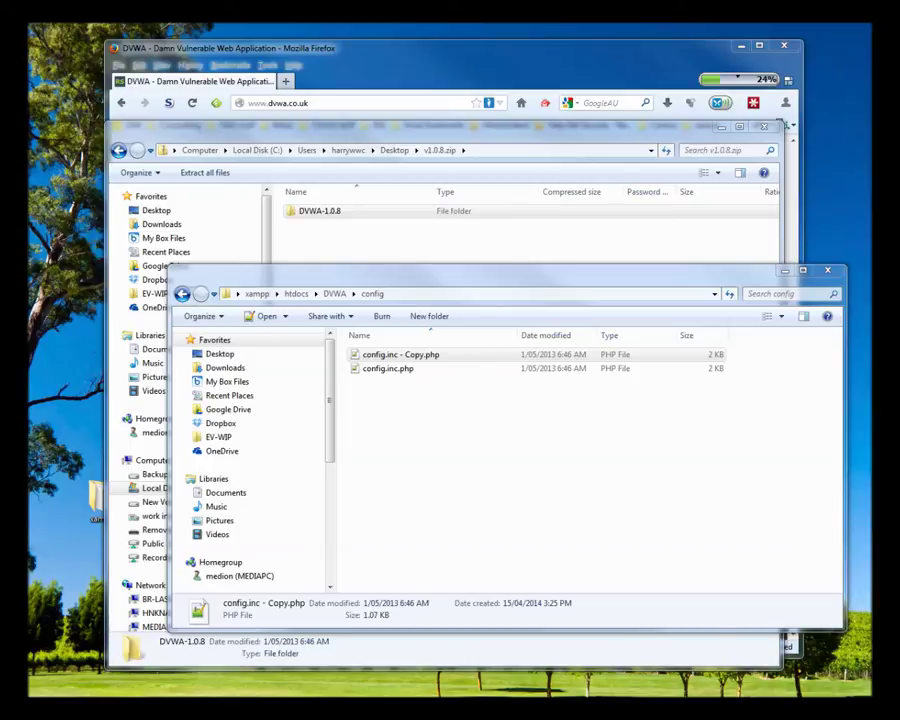
Open the original config.inc.php in Notepad++
left_click(378, 369)
right_click(377, 370)
left_click(424, 404)
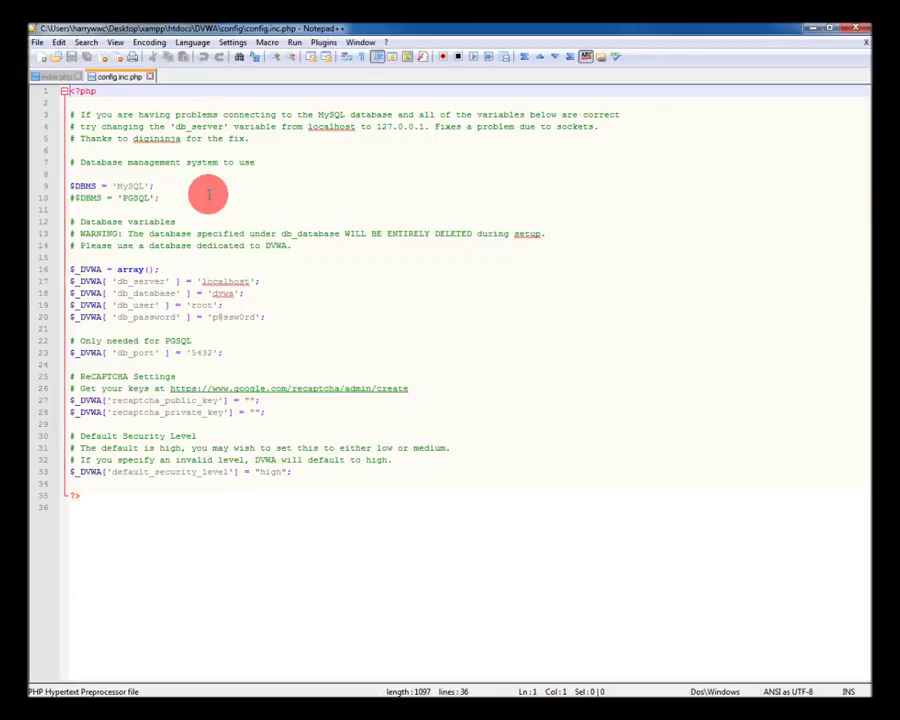
Clear the db_password value, add a '# default for XAMPP is null pass' comment, and save
left_click(207, 195)
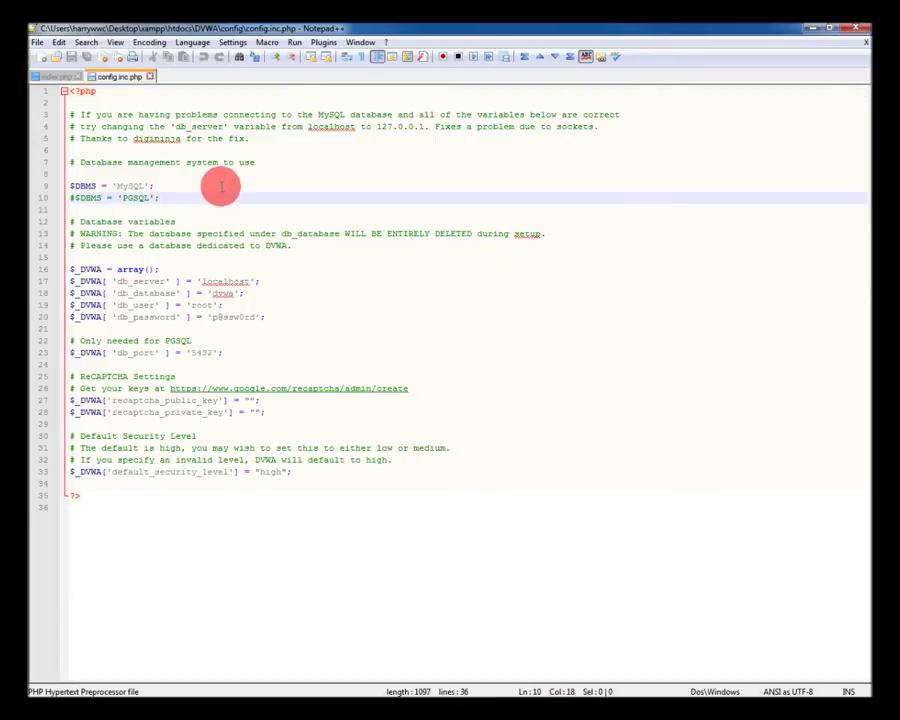
left_click_drag(213, 316, 255, 317)
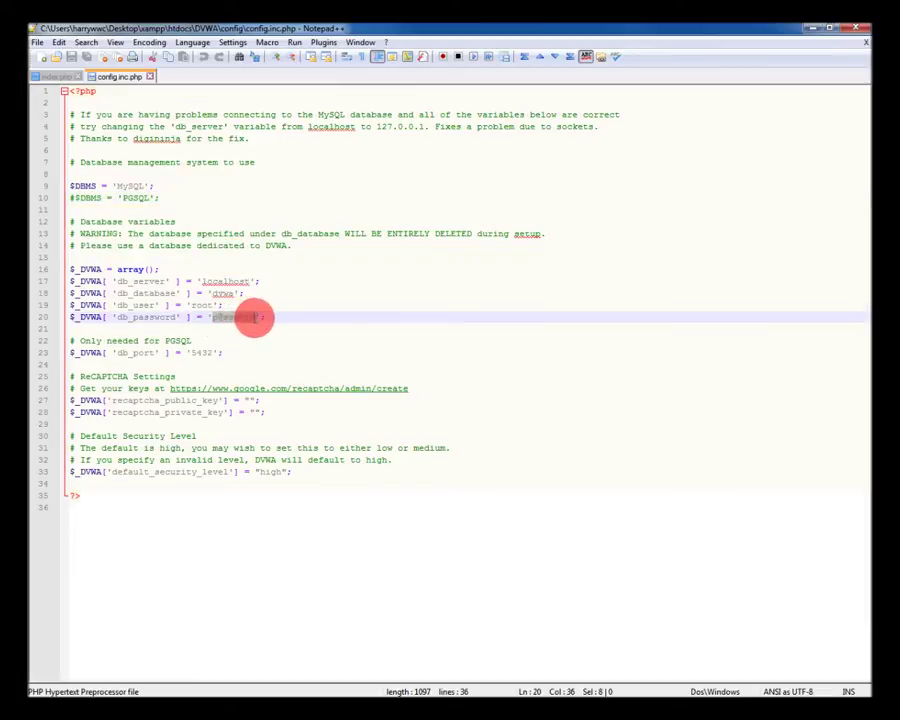
key("BackSpace")
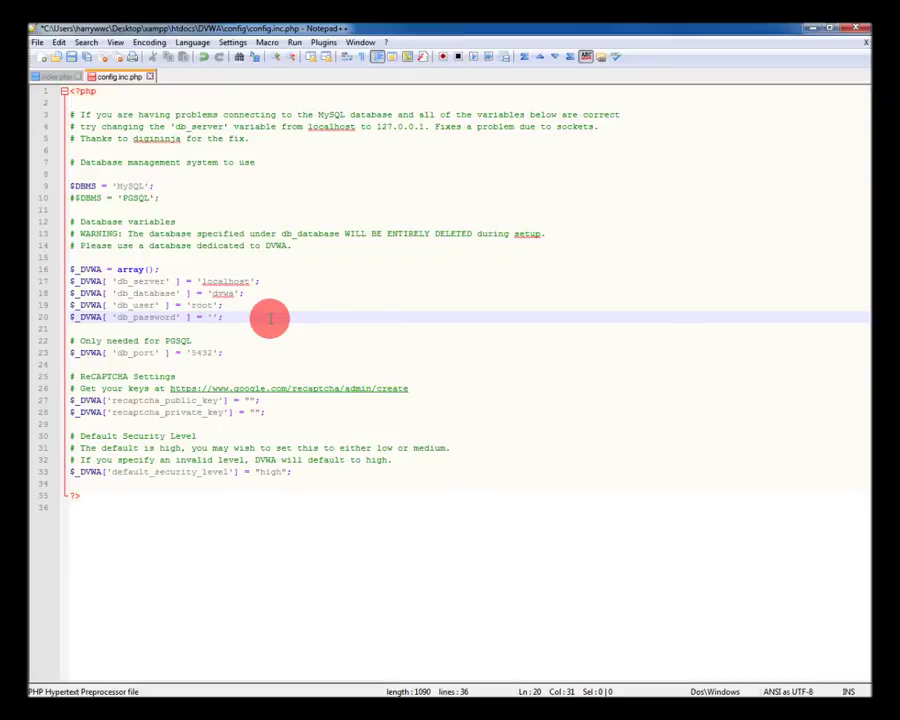
key("Return")
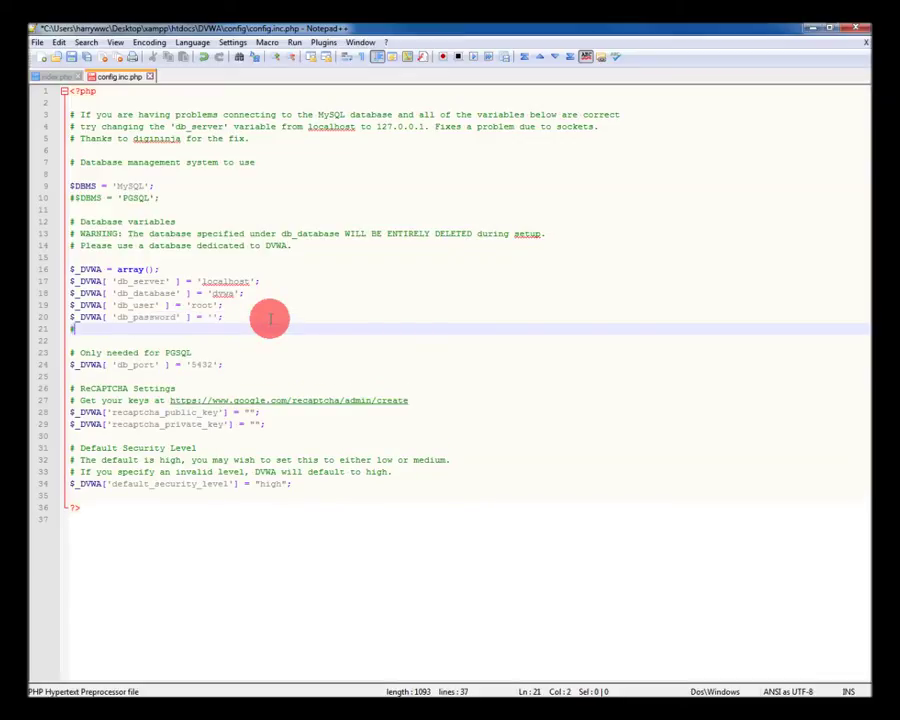
type("# default for XAMPP")
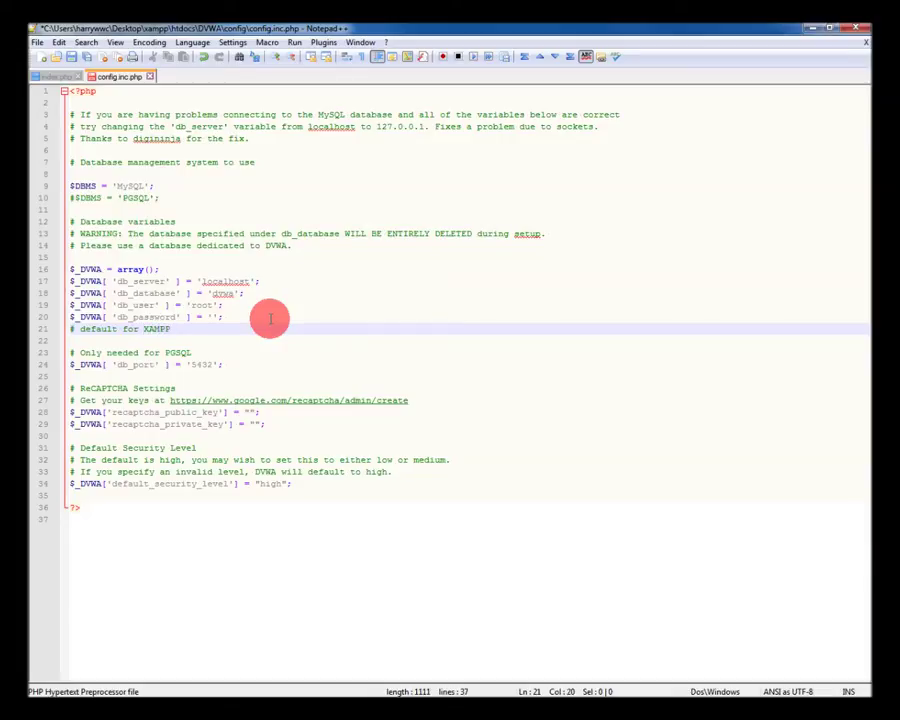
type(" is null password")
left_click(73, 58)
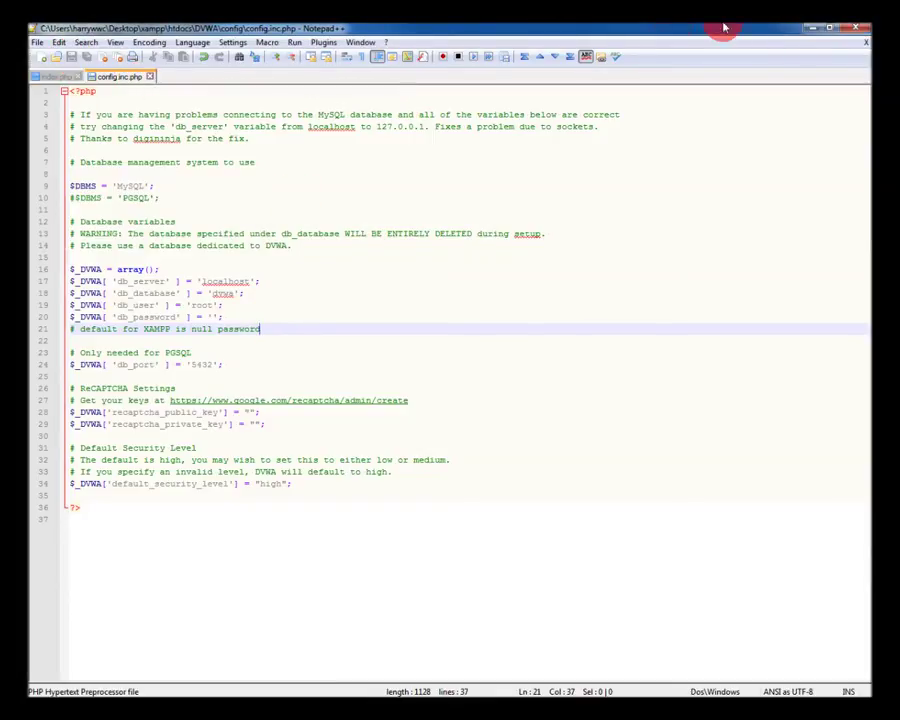
left_click(808, 26)
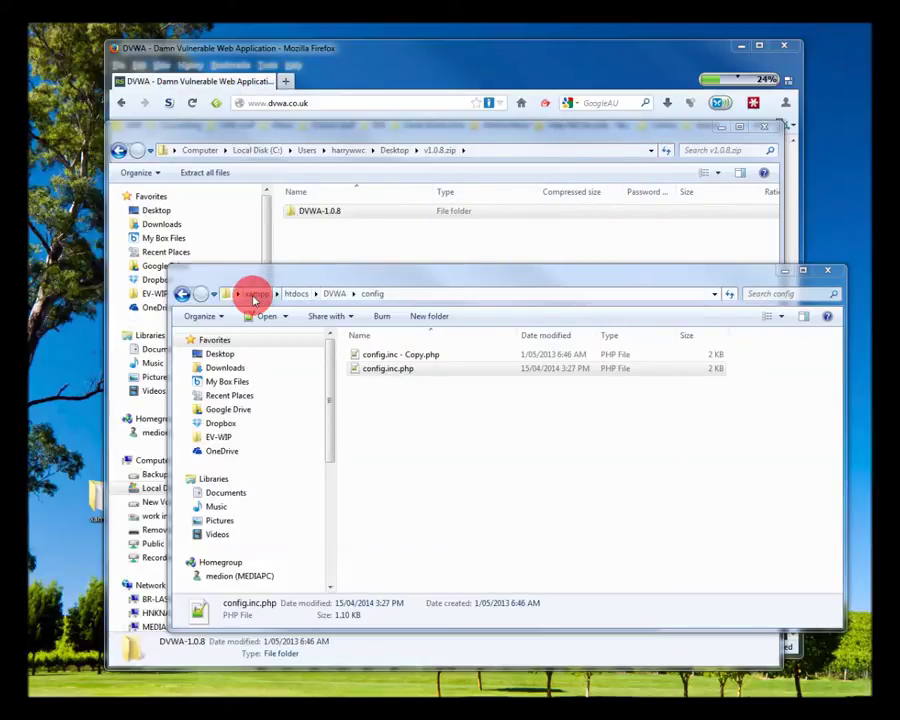
Go up from config to the xampp folder and scroll down to xampp-control.exe
left_click(255, 294)
scroll(771, 474, "down", 2)
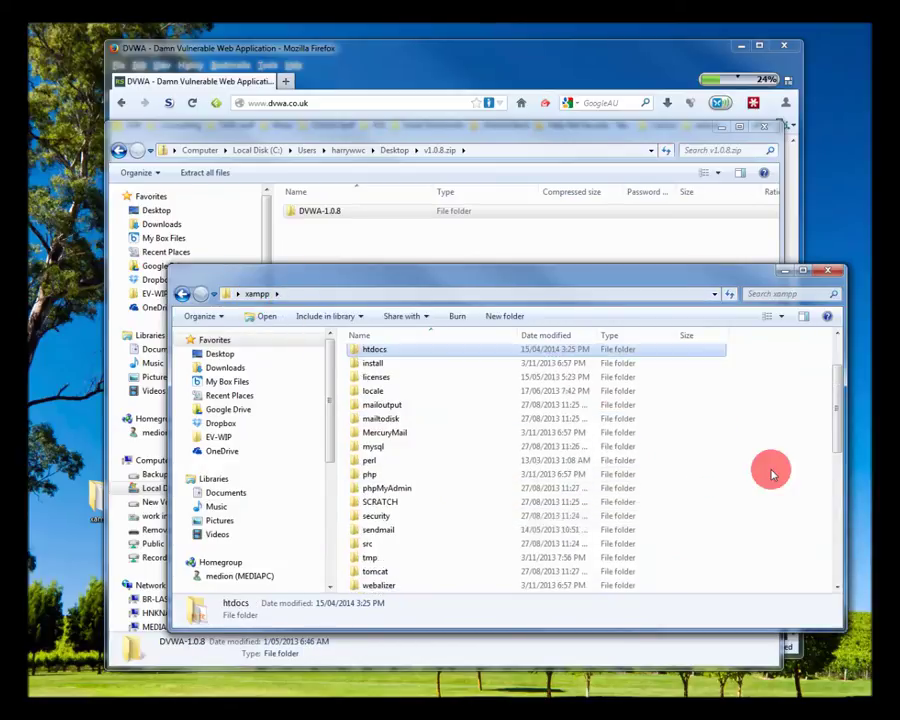
scroll(771, 474, "down", 8)
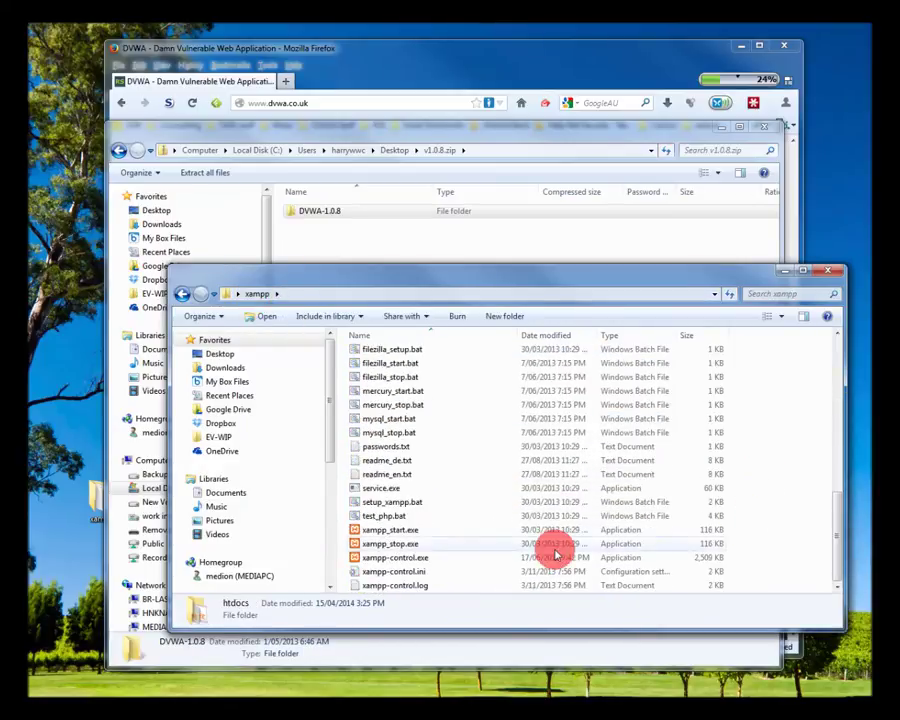
Launch xampp-control.exe and start the Apache and MySQL services
left_click(393, 557)
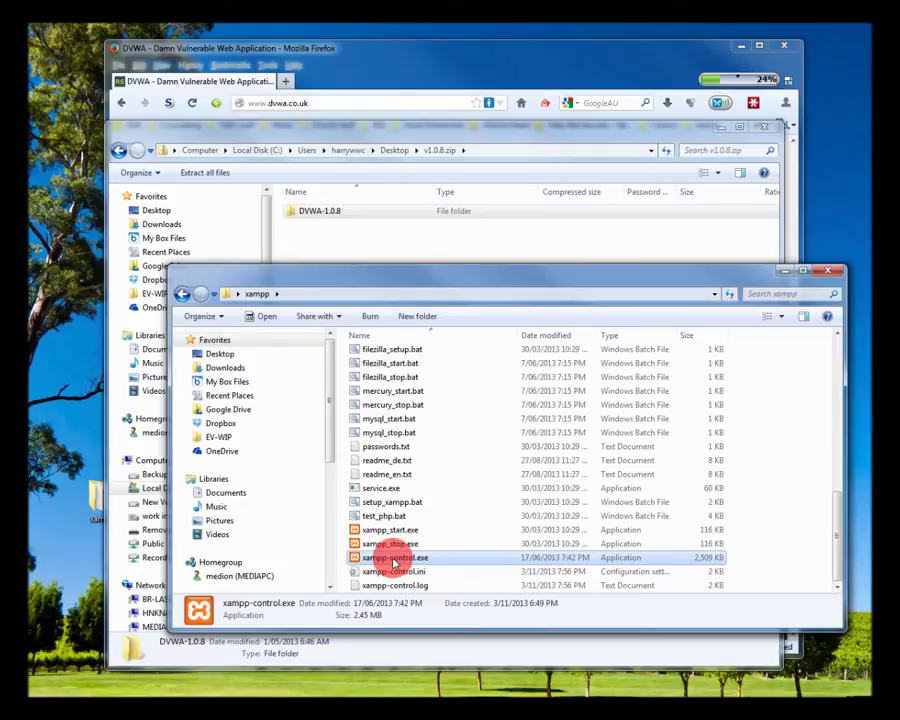
double_click(393, 558)
left_click(475, 263)
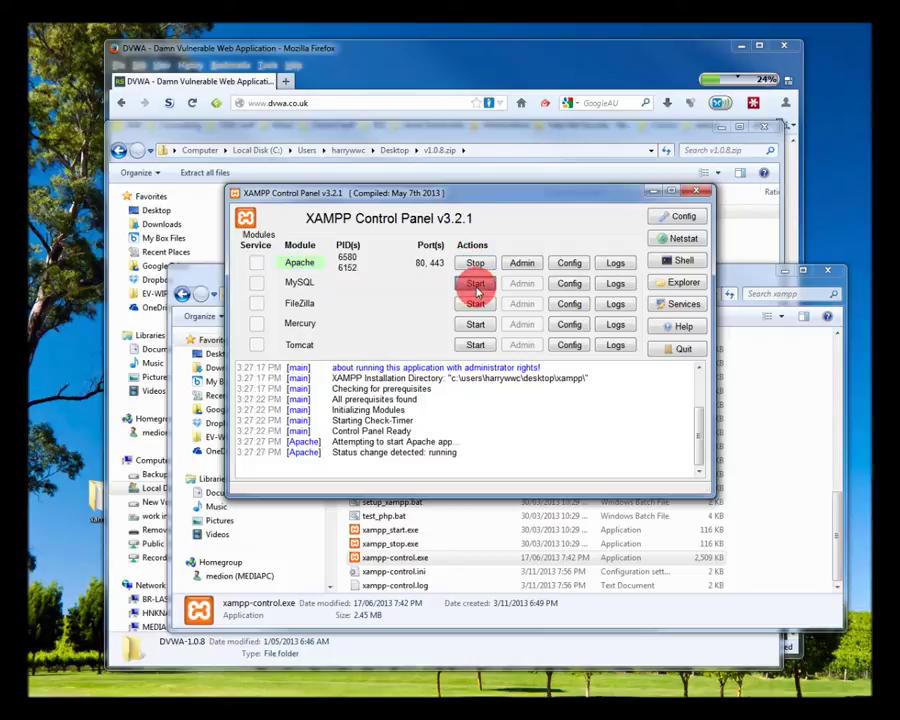
left_click(477, 287)
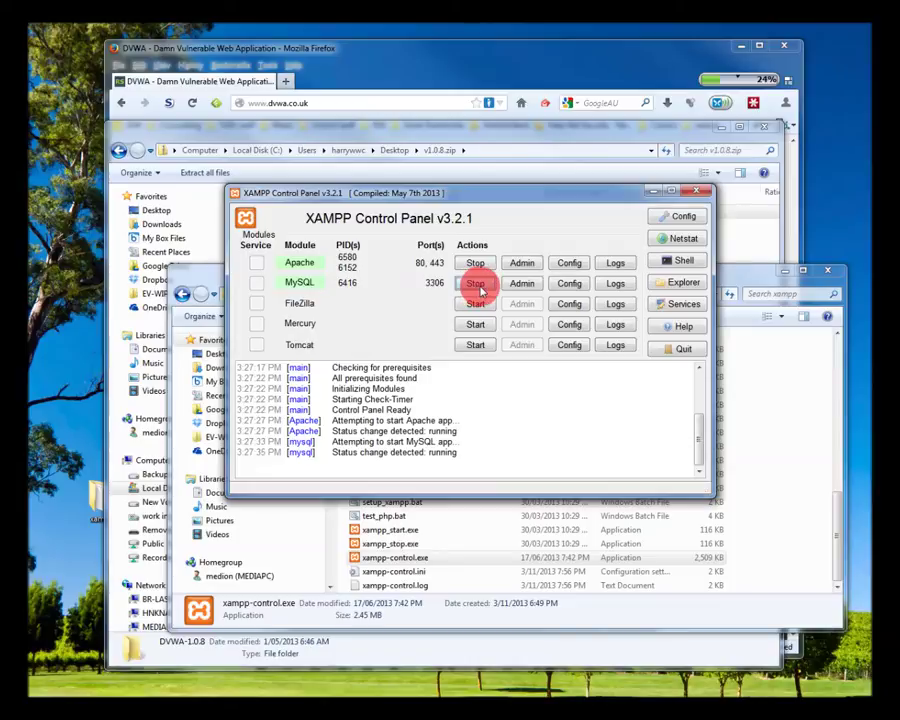
left_click(653, 192)
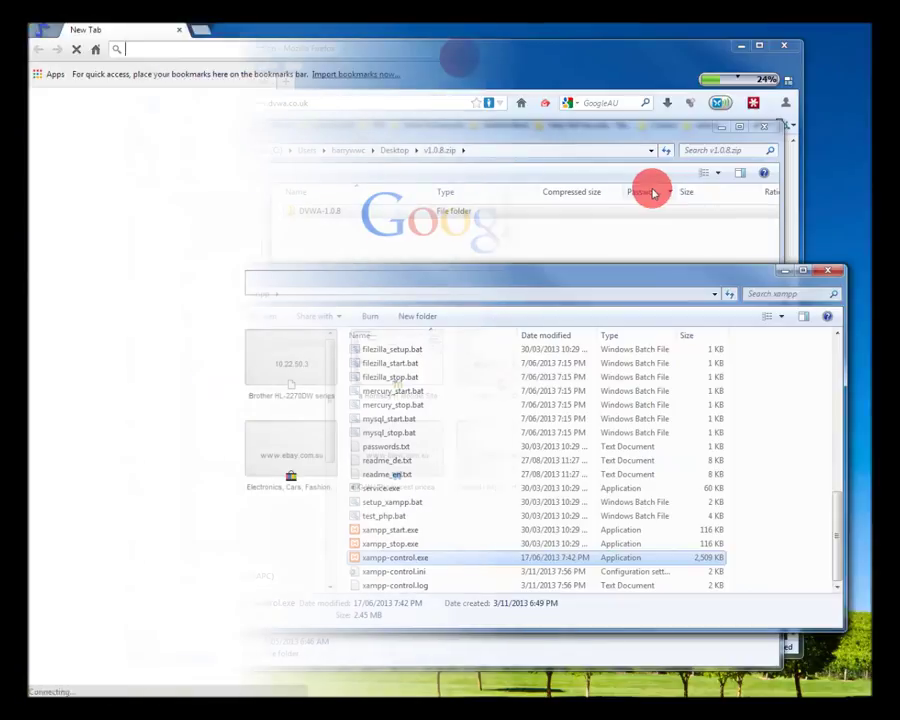
Load localhost in Chrome and go to phpMyAdmin from the XAMPP welcome page
type("localhost")
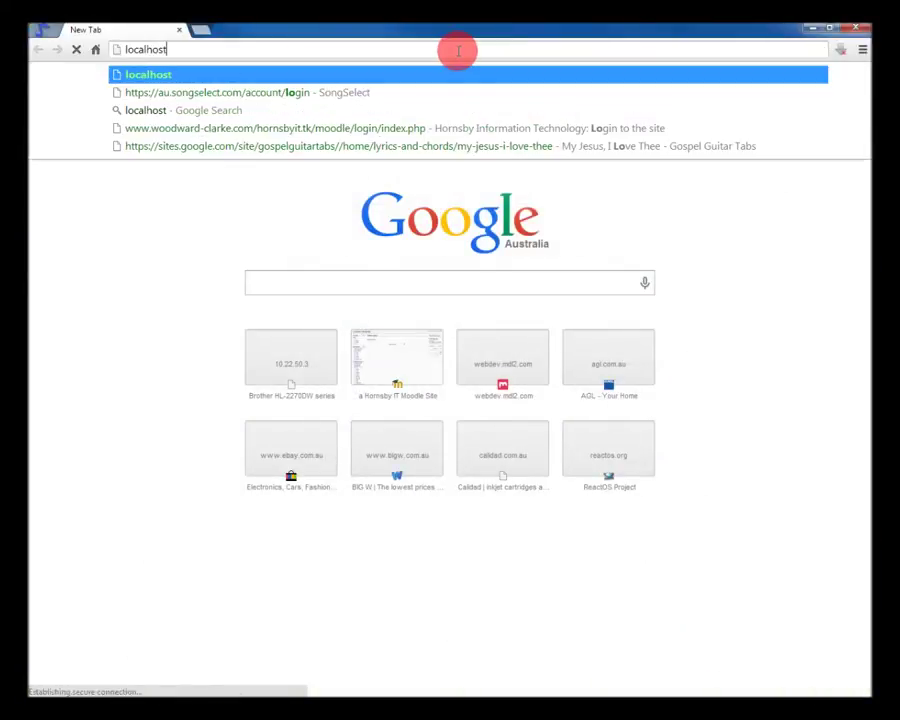
key("Return")
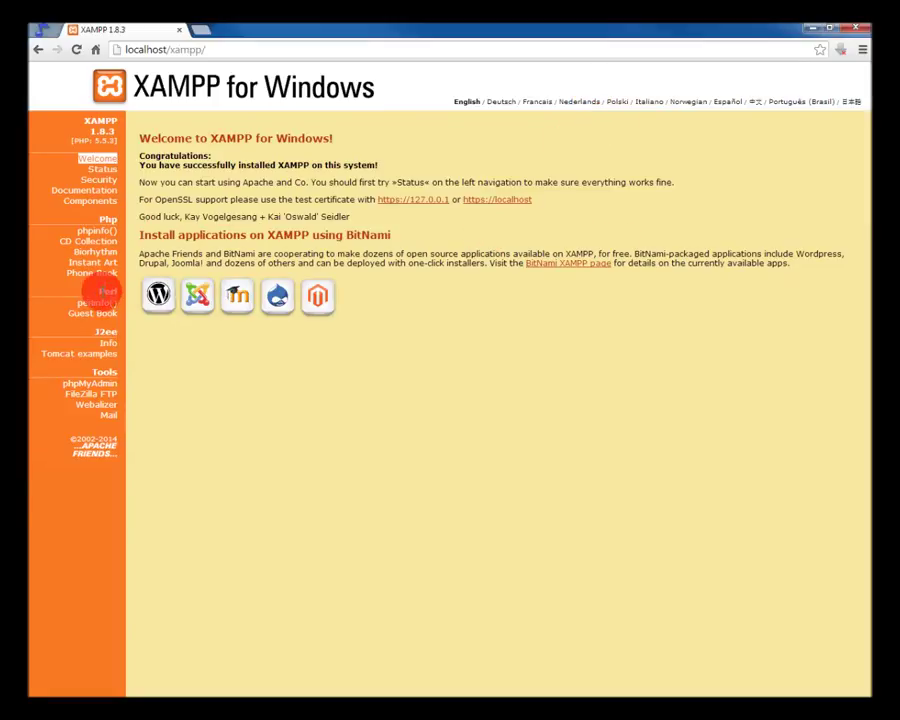
left_click(101, 388)
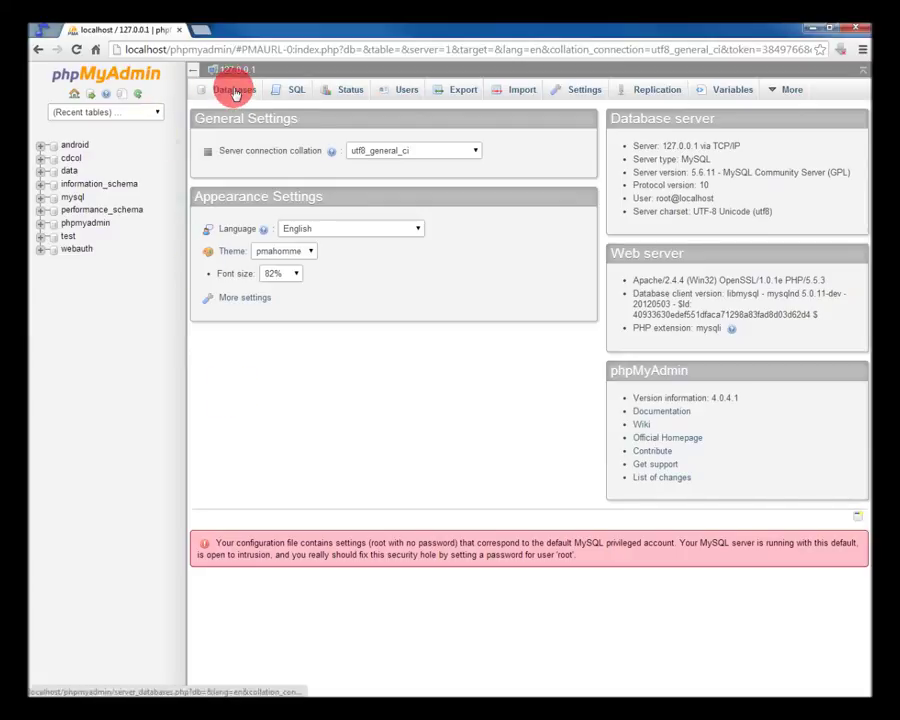
Create the dvwa database with utf8_general_ci collation, then minimize Chrome
left_click(235, 91)
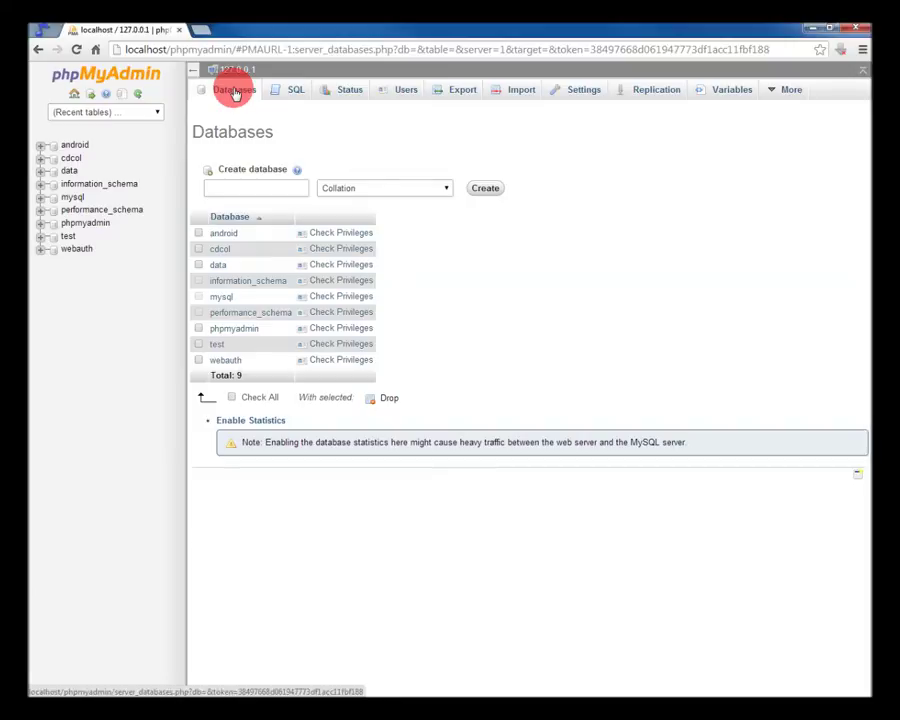
left_click(233, 187)
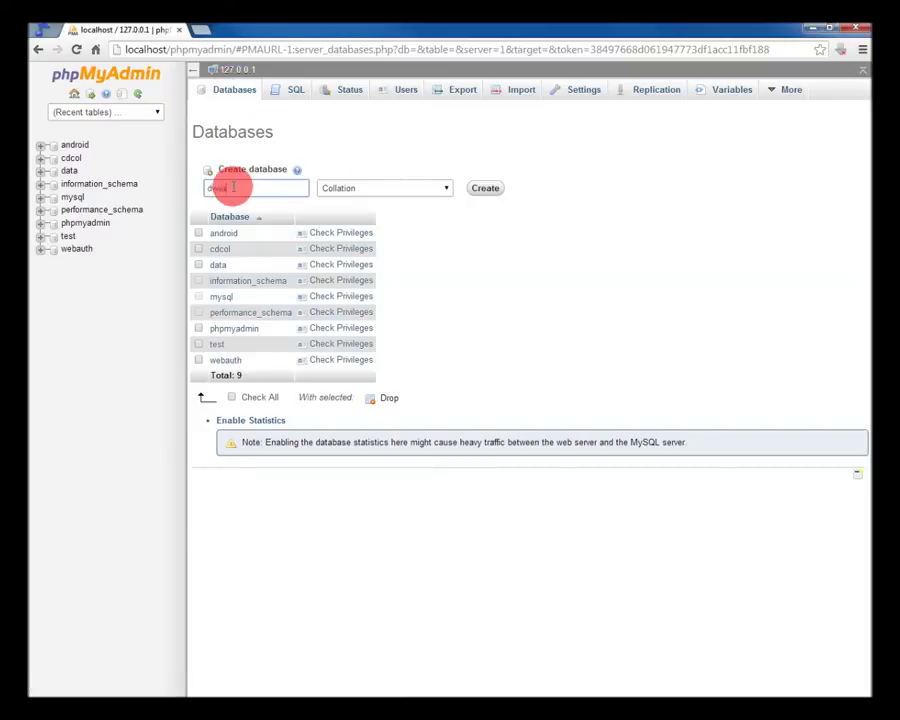
left_click(445, 188)
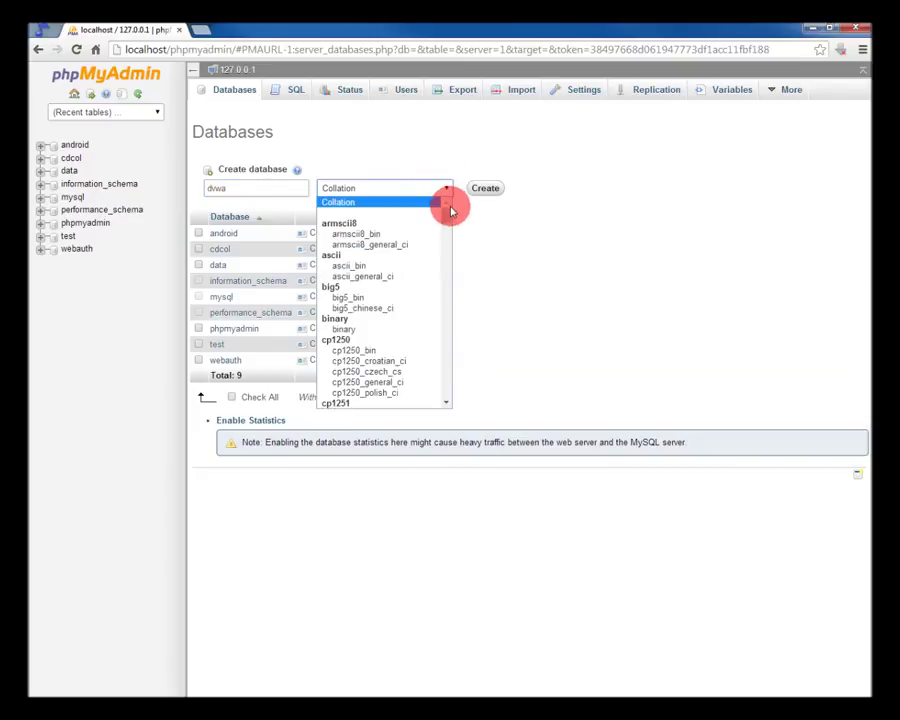
left_click_drag(444, 214, 448, 252)
left_click_drag(449, 263, 457, 369)
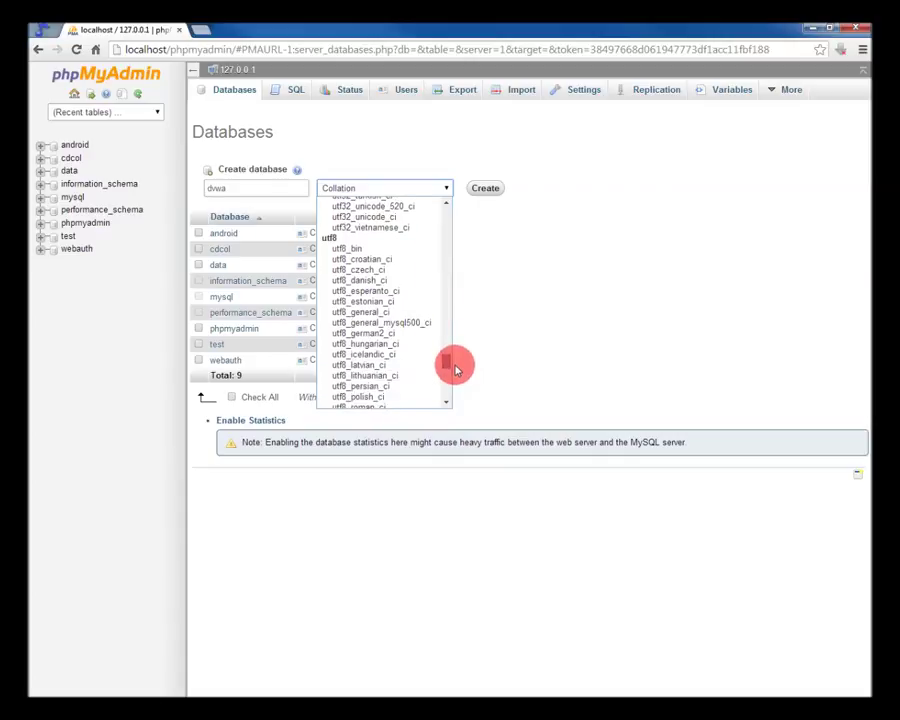
left_click(380, 313)
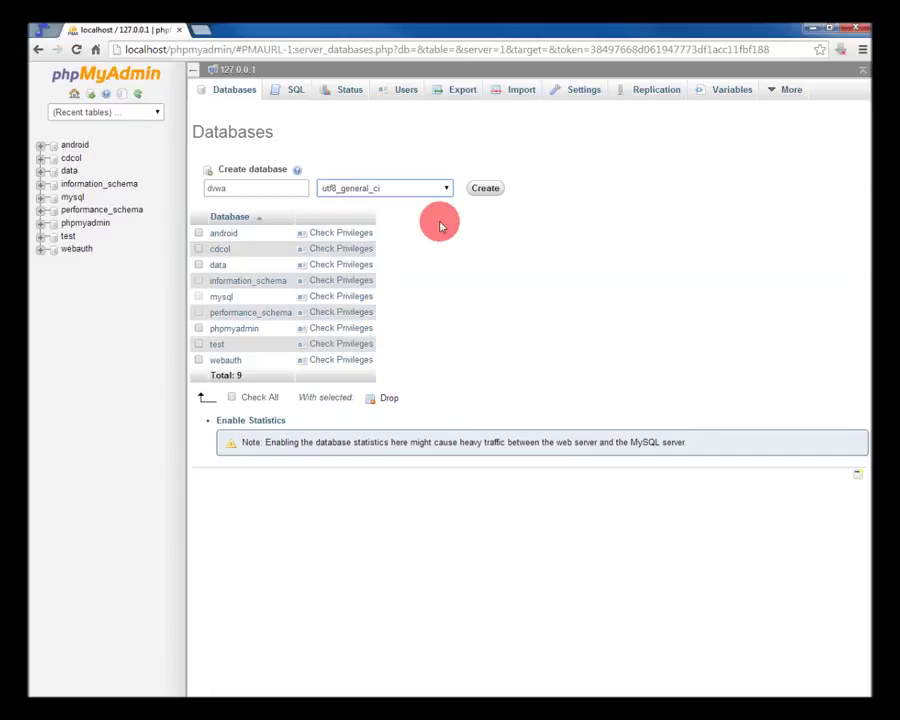
left_click(476, 192)
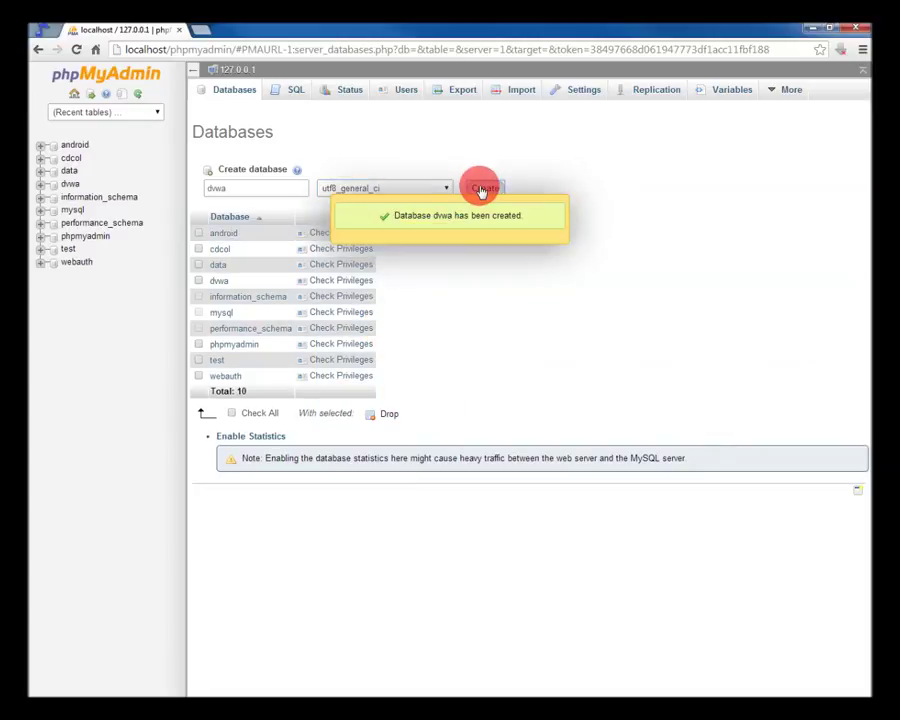
left_click(815, 29)
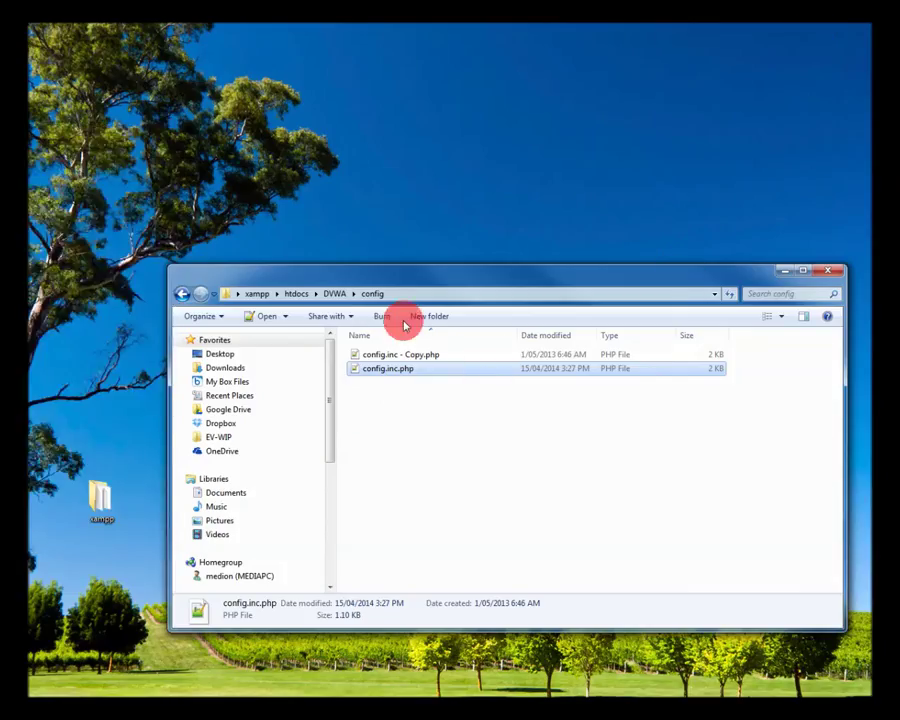
Move up to the DVWA folder and open README.md with Edit with Notepad++
left_click(334, 294)
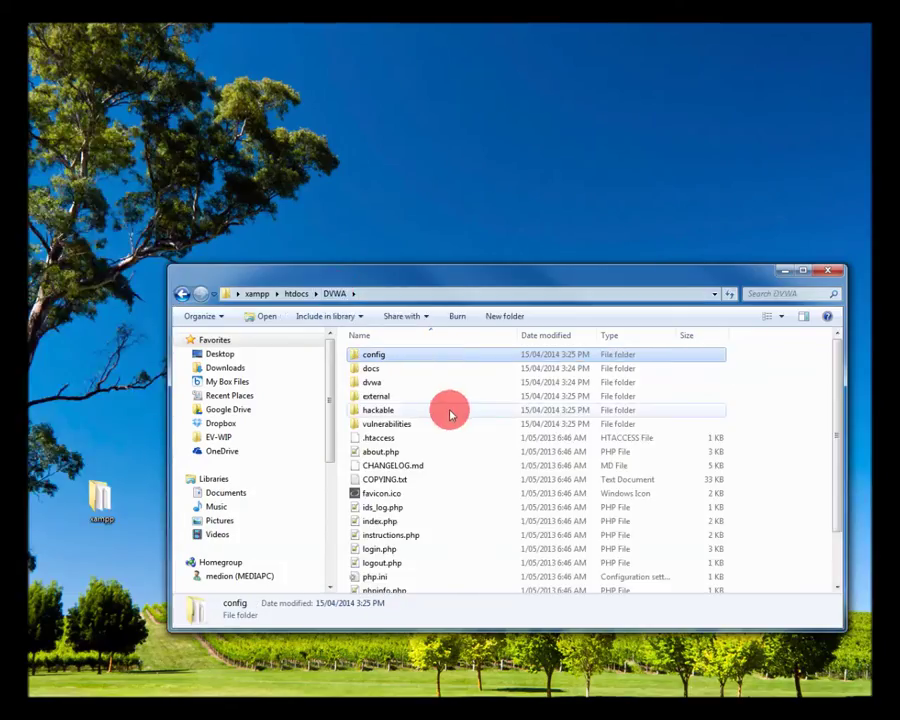
scroll(451, 415, "down", 1)
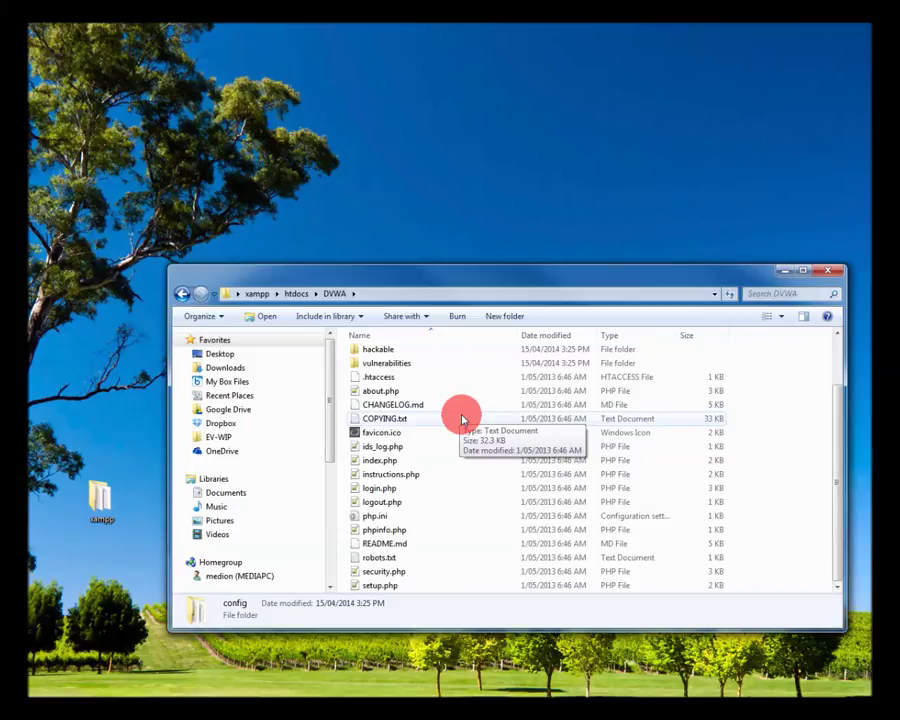
left_click(390, 543)
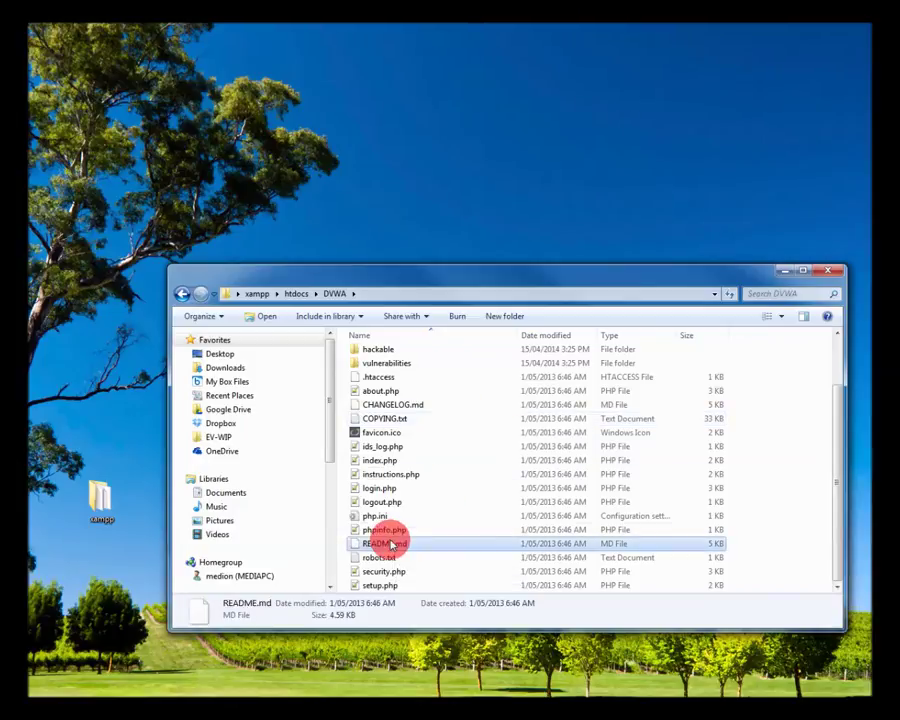
right_click(391, 545)
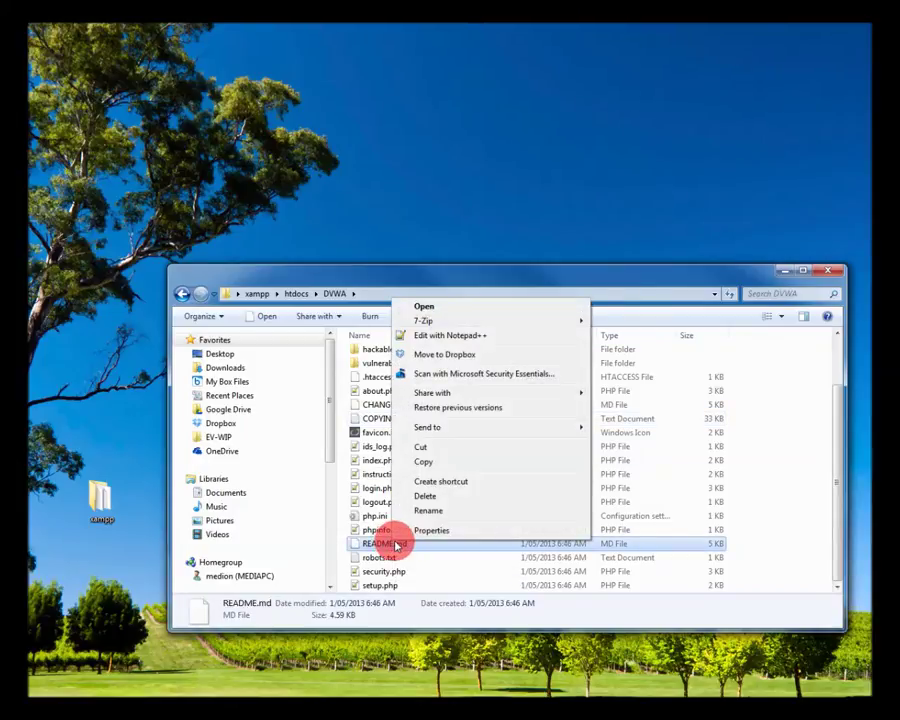
left_click(464, 338)
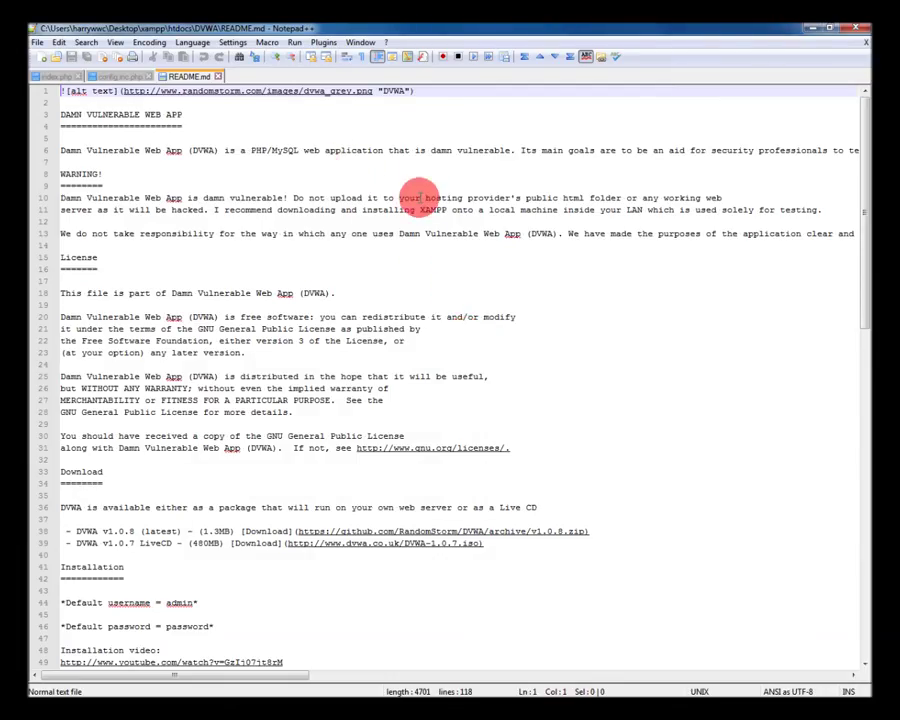
Scroll the README to the default login credentials and highlight the username and password
scroll(420, 196, "down", 1)
scroll(420, 196, "down", 5)
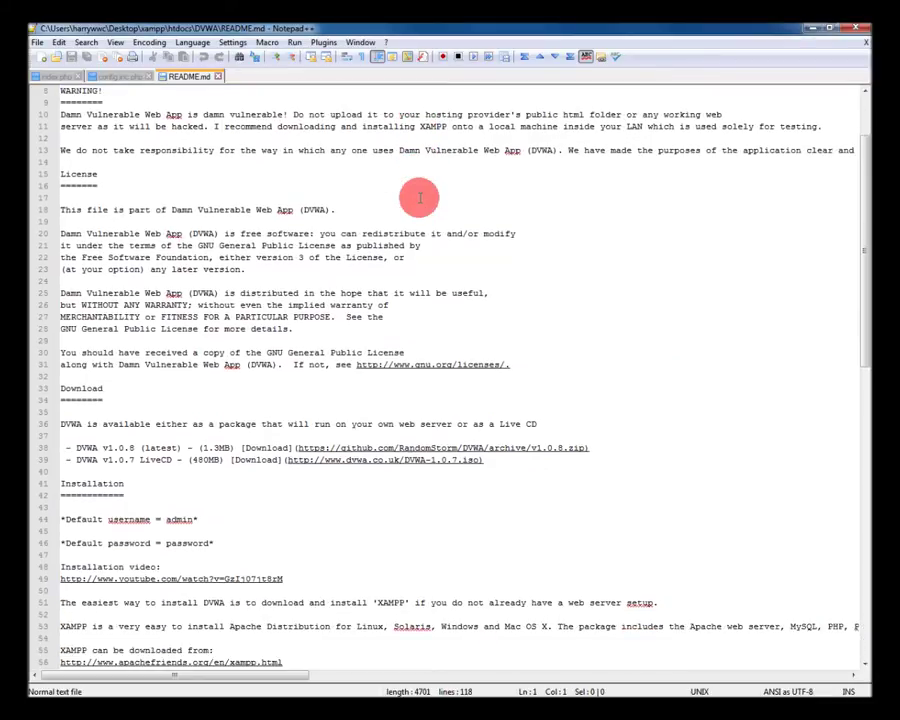
scroll(419, 195, "down", 2)
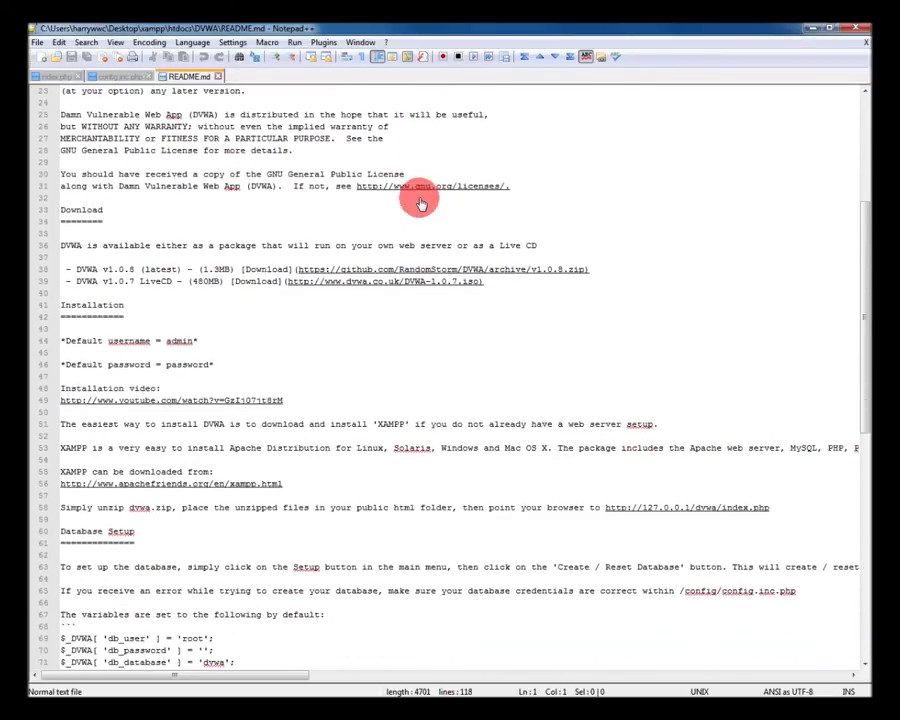
double_click(178, 341)
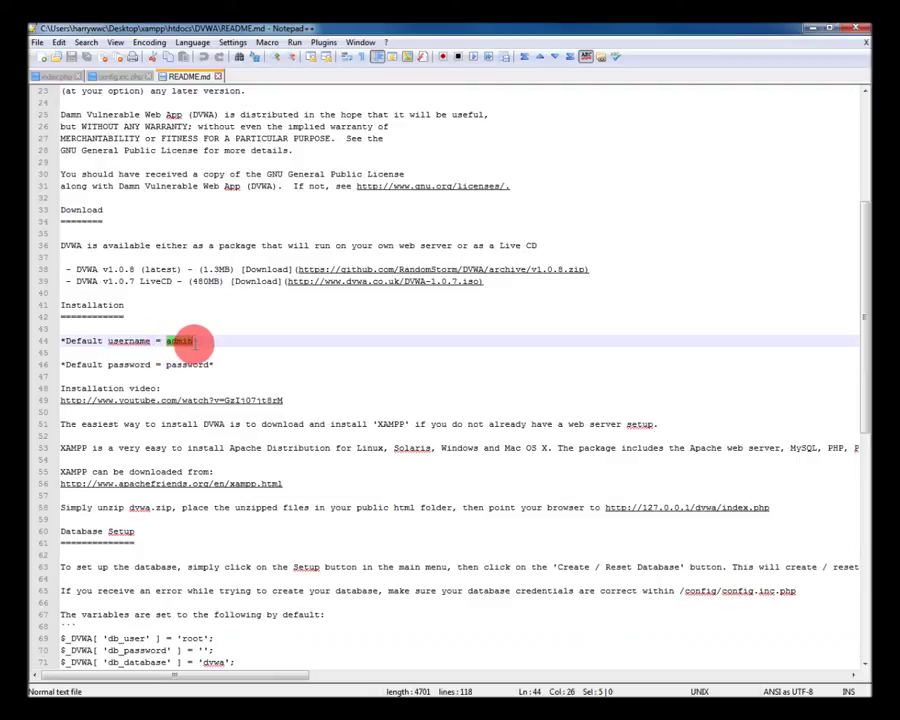
left_click_drag(167, 366, 206, 364)
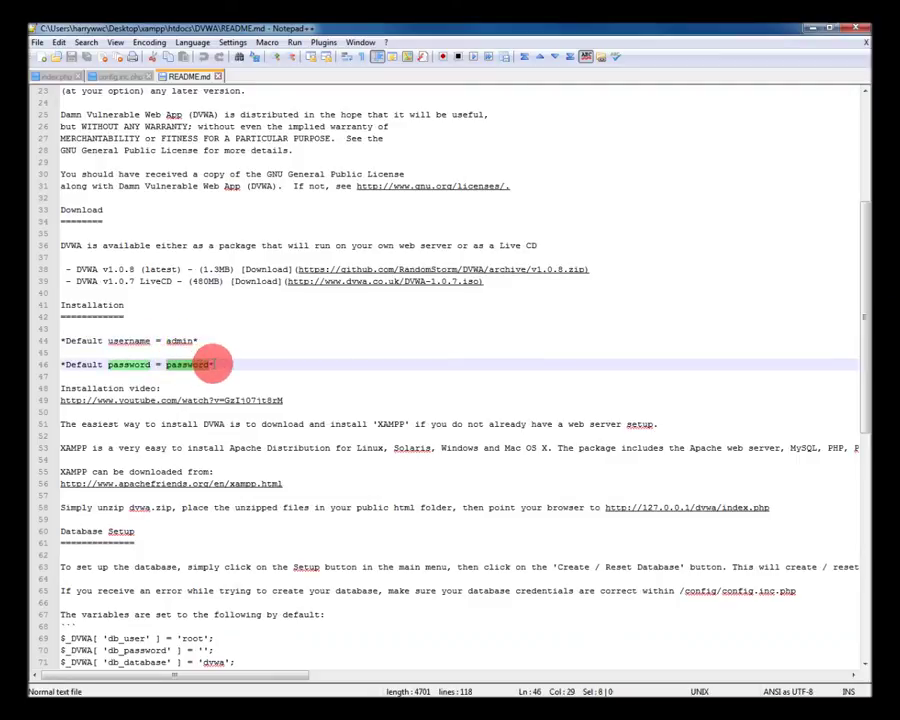
Find the local DVWA setup address on line 58, then minimise Notepad++
scroll(321, 361, "down", 1)
scroll(321, 361, "down", 2)
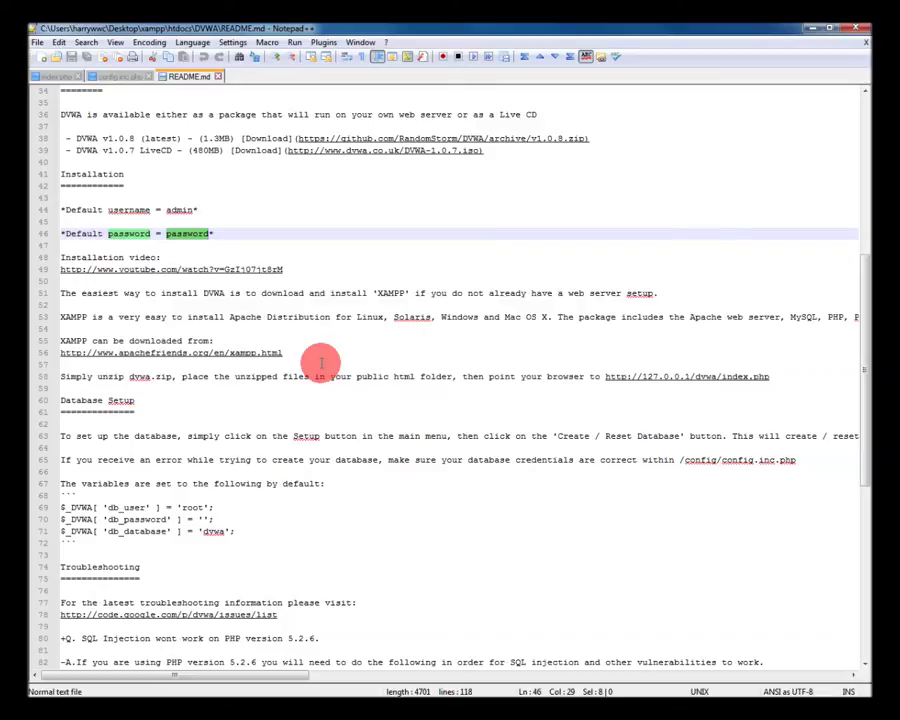
scroll(321, 362, "down", 2)
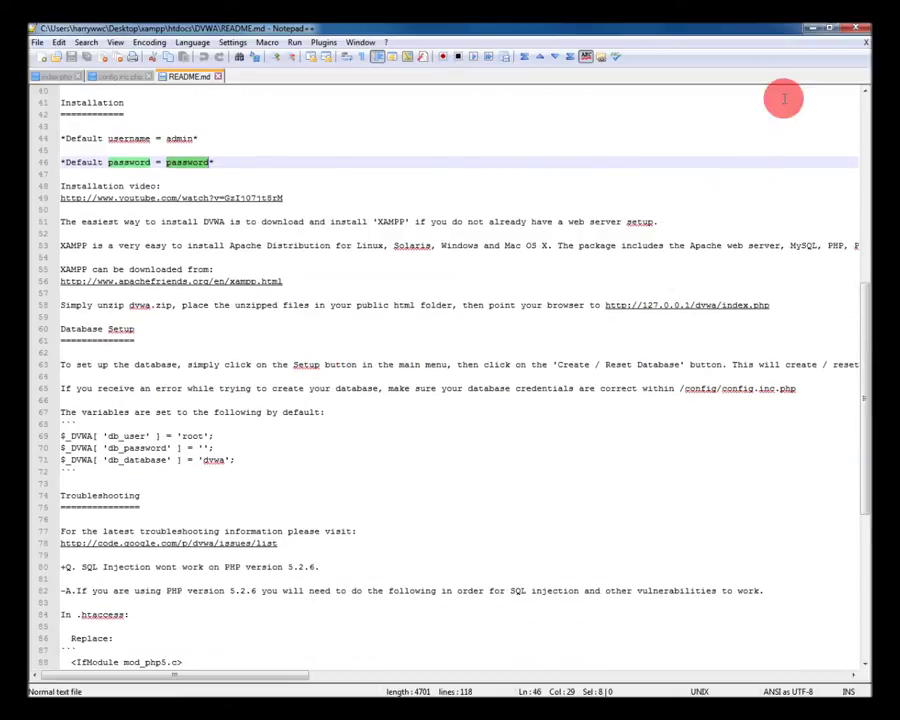
left_click(645, 308)
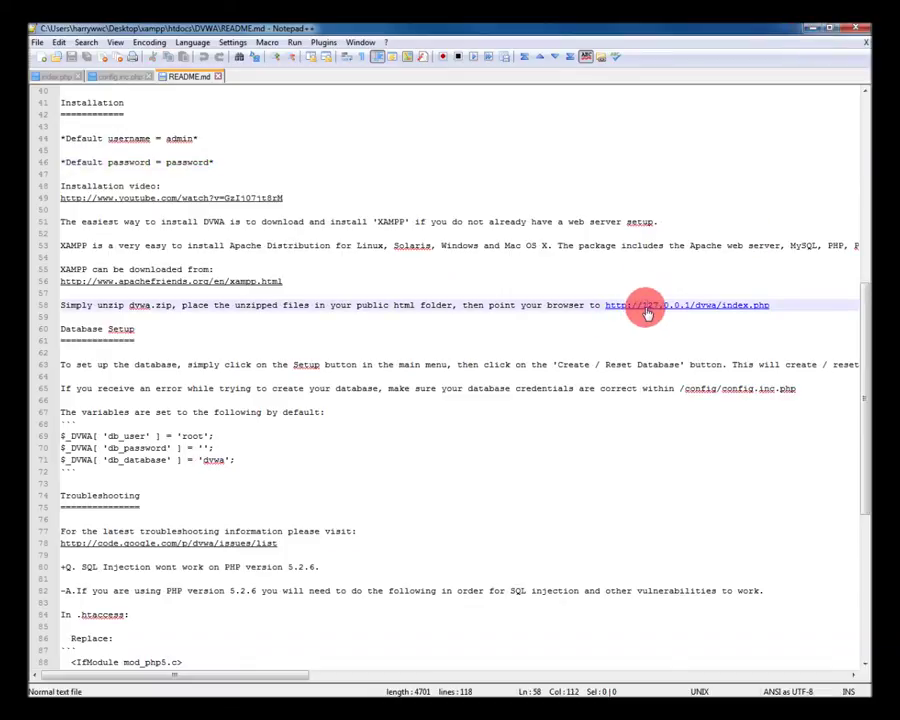
left_click(810, 30)
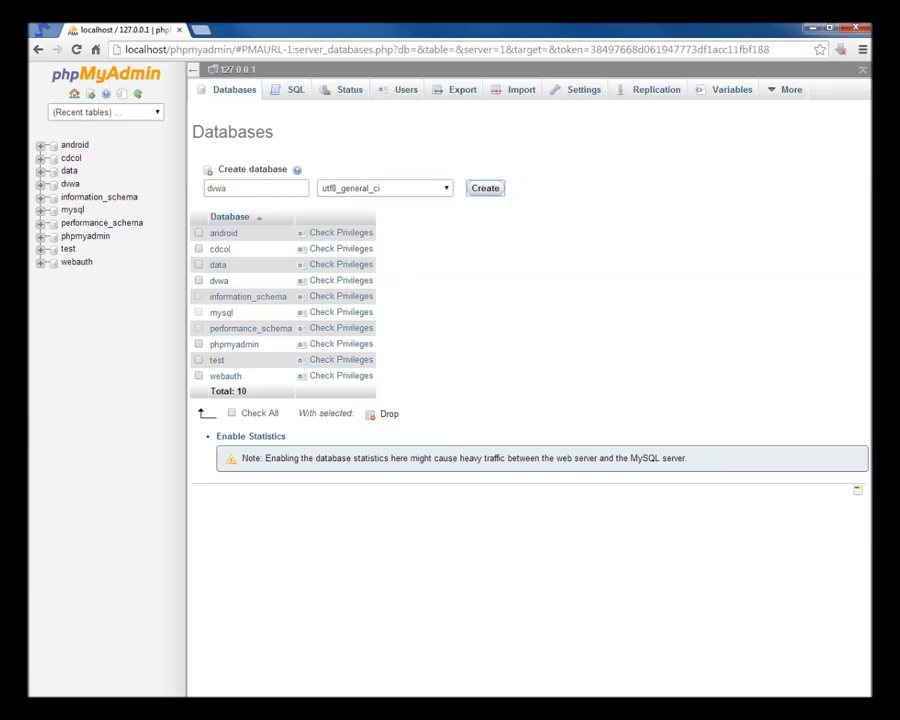
Load localhost/dvwa/setup.php in a new tab, run Create / Reset Database, then go Home
left_click(205, 32)
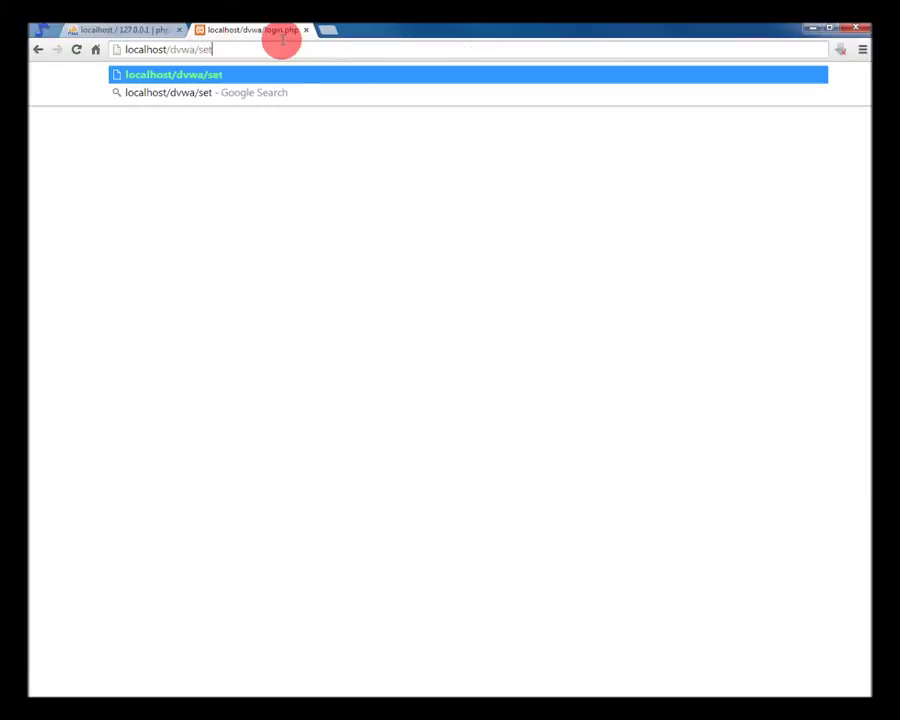
type("up.php")
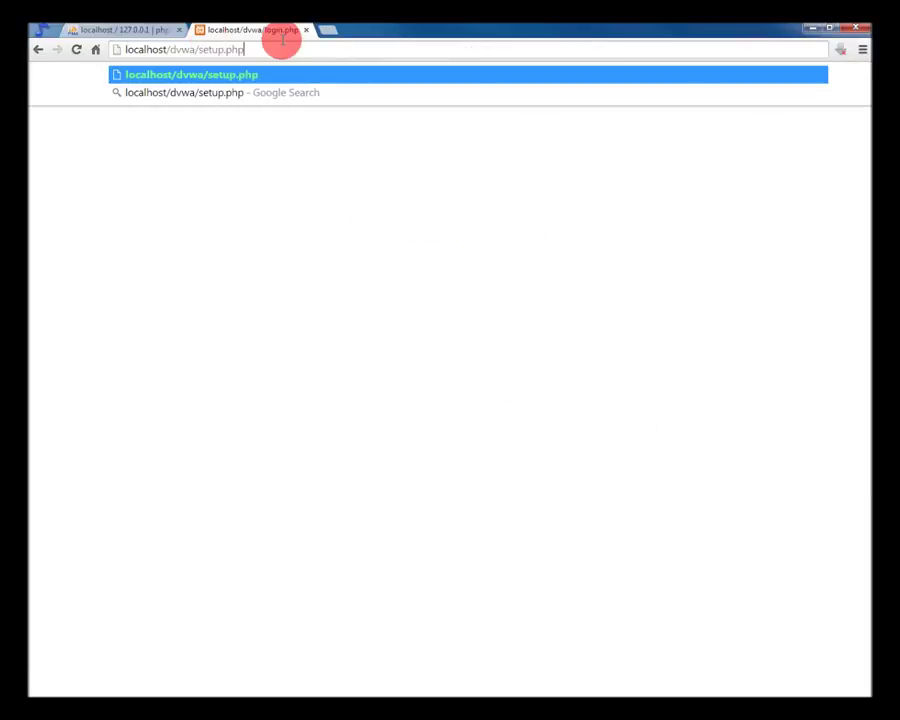
key("Return")
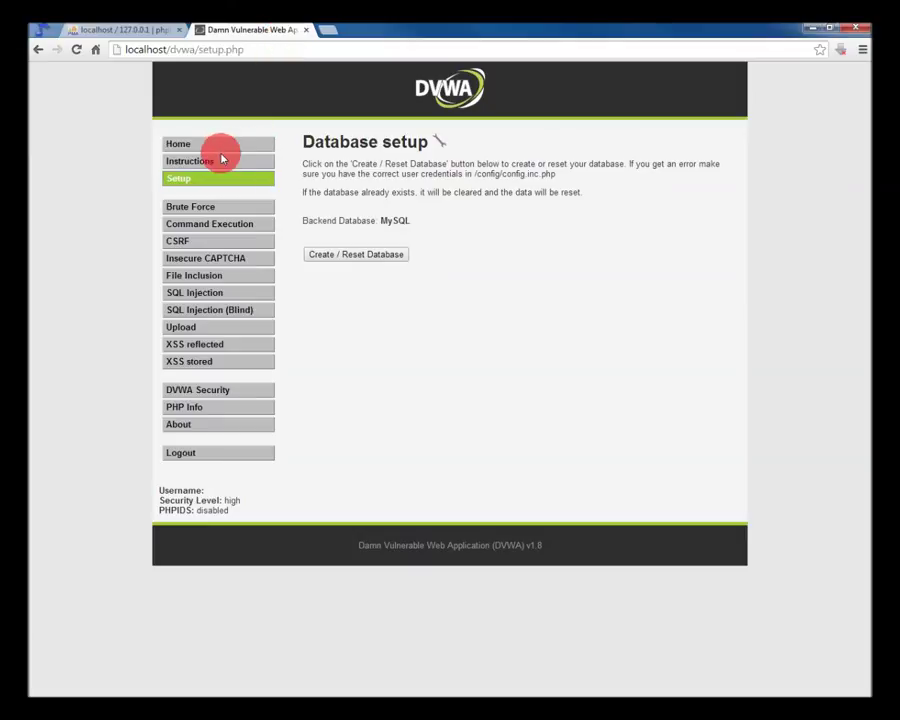
left_click(363, 257)
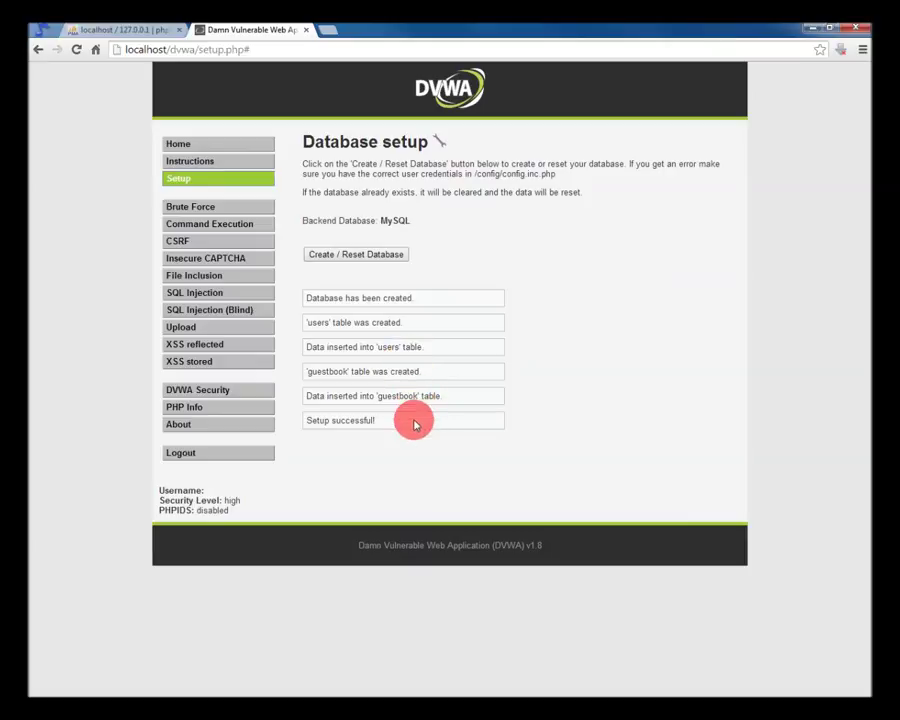
left_click(189, 144)
Log in to DVWA with the default admin username and password, then log out
left_click(354, 216)
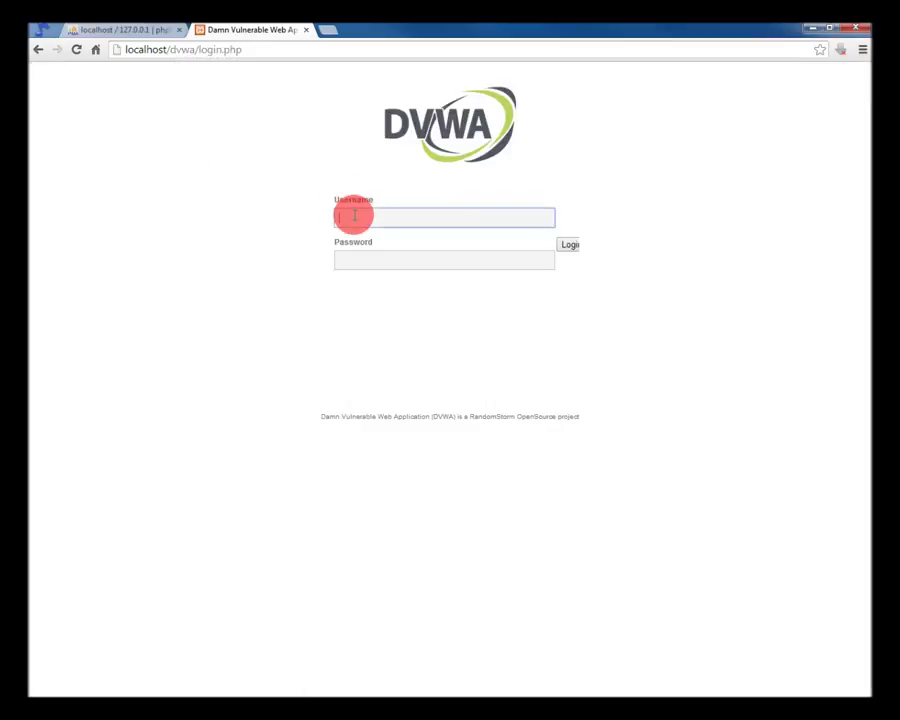
type("admin")
key("Tab")
type("password")
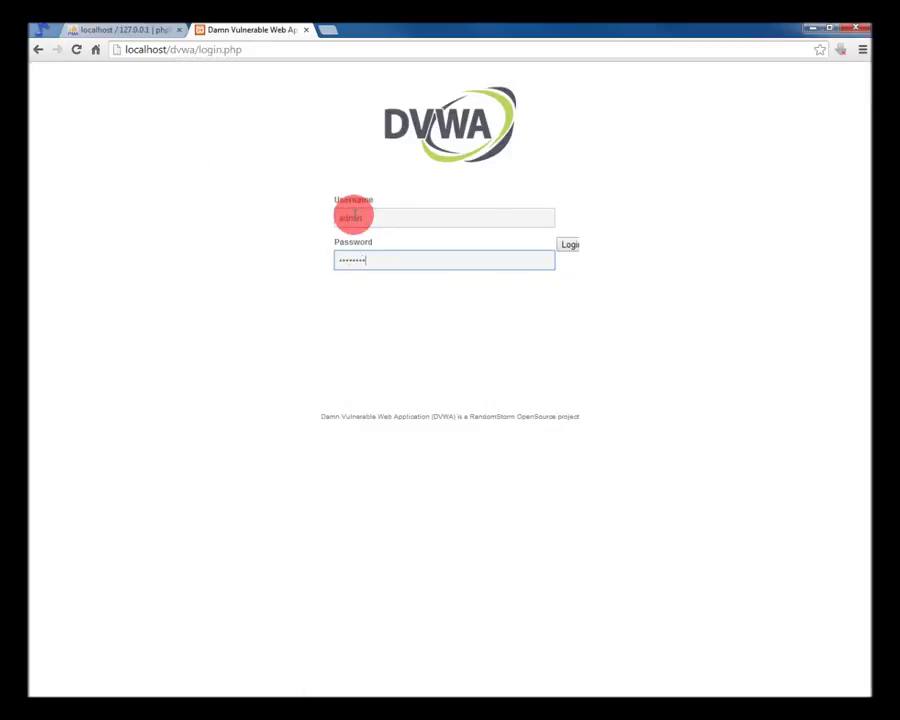
key("Return")
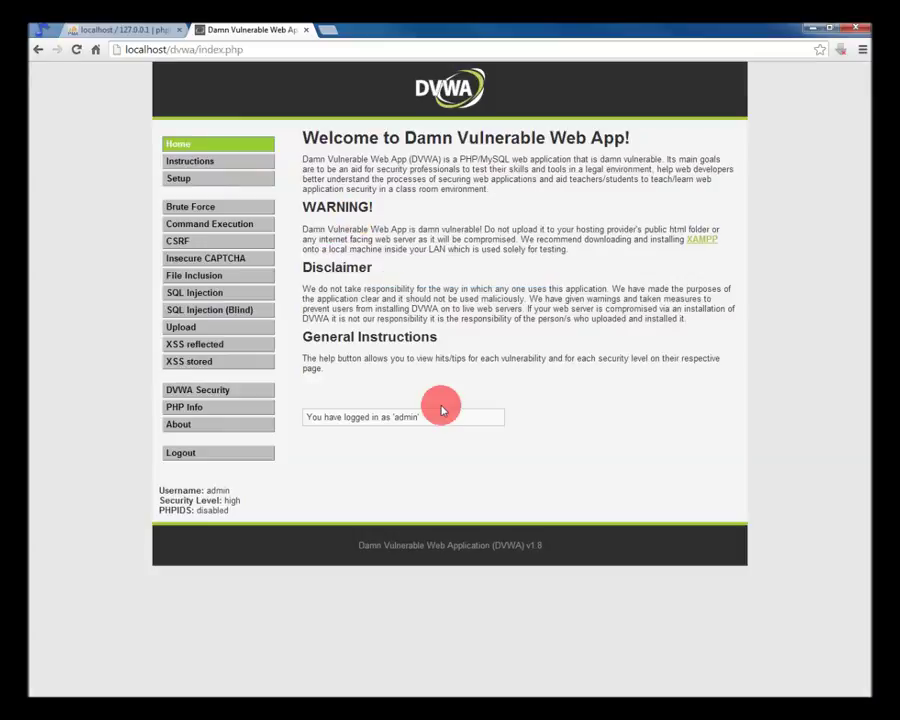
left_click(193, 455)
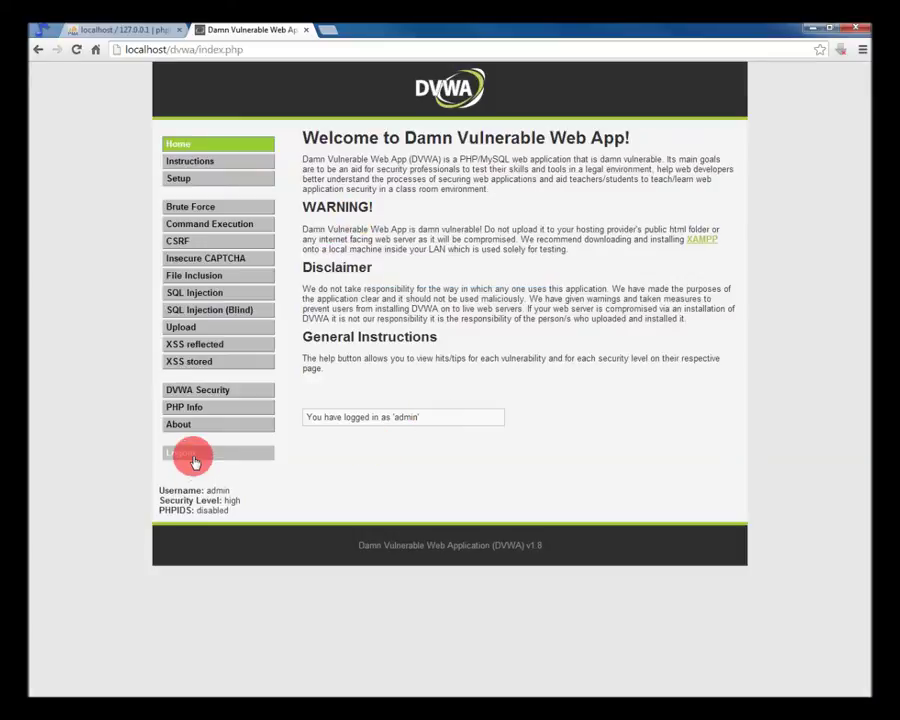